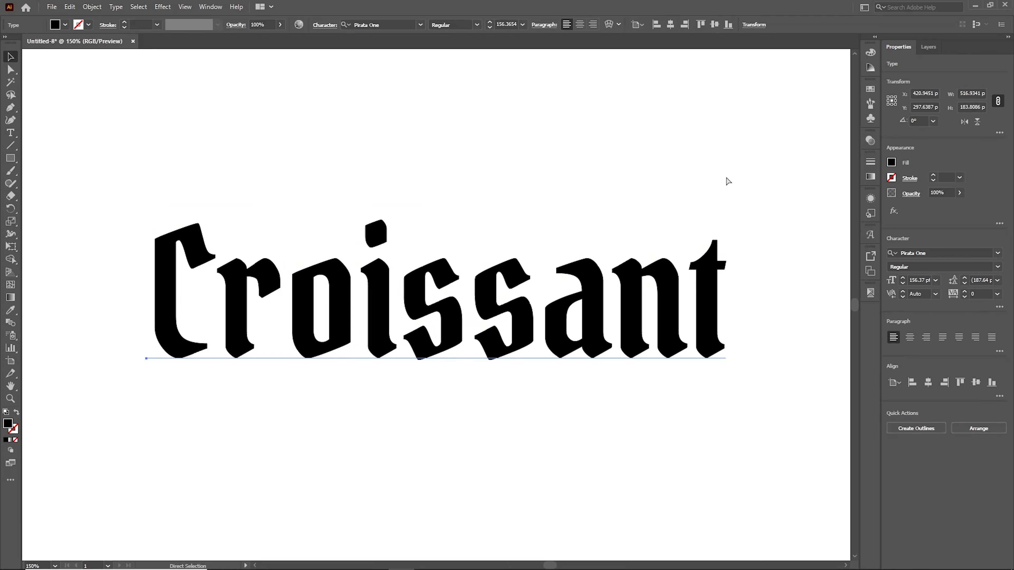
Scale the Croissant text down to about 469 pt wide and fill it with the light grey C=0 M=0 Y=0 K=5 swatch
left_click_drag(725, 201, 709, 215)
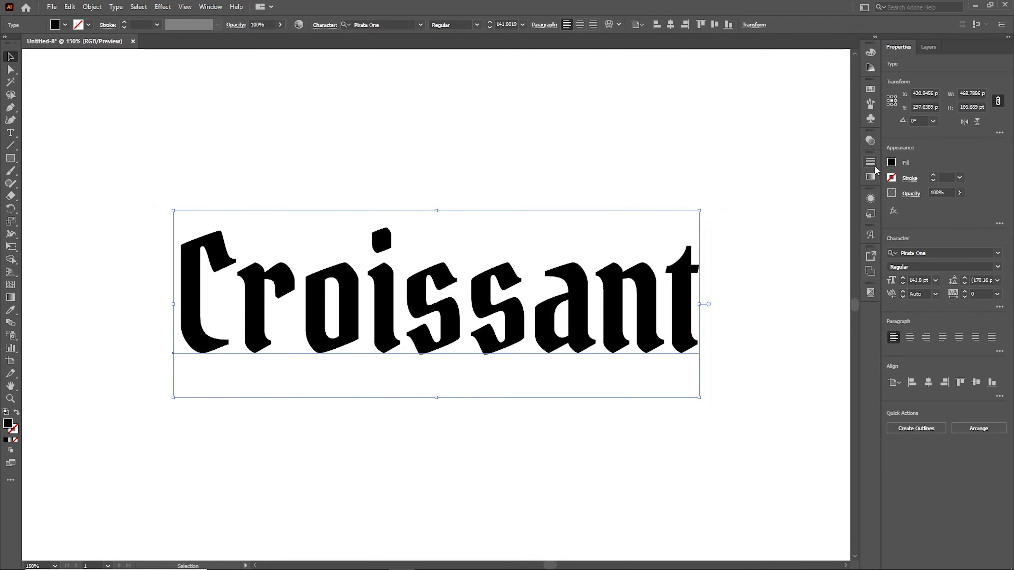
left_click(872, 163)
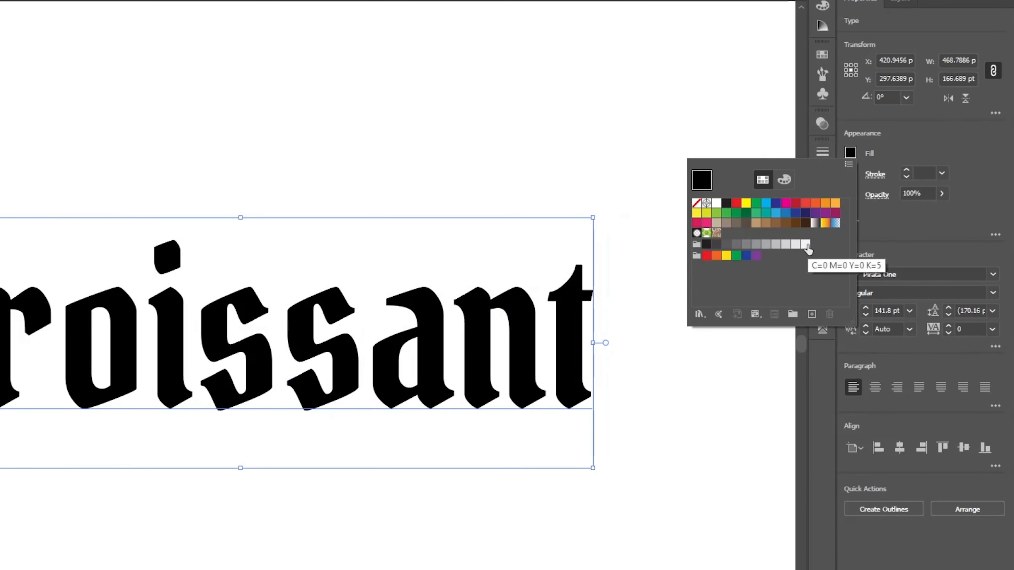
left_click(807, 246)
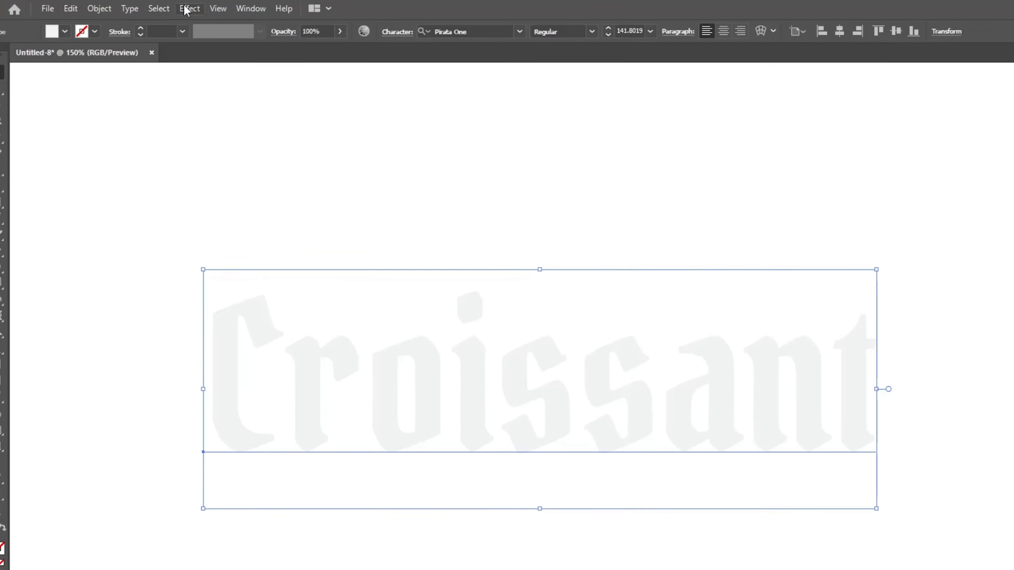
Start a previewed 3D Extrude & Bevel effect on the text with rotations of 12° around X, 6° around Y and 5° around Z
left_click(162, 6)
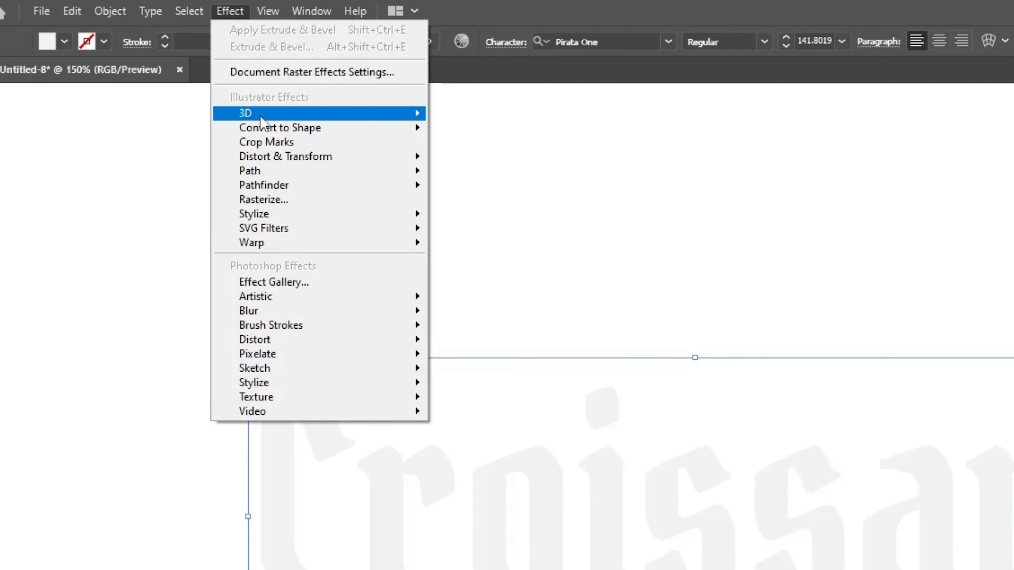
mouse_move(187, 70)
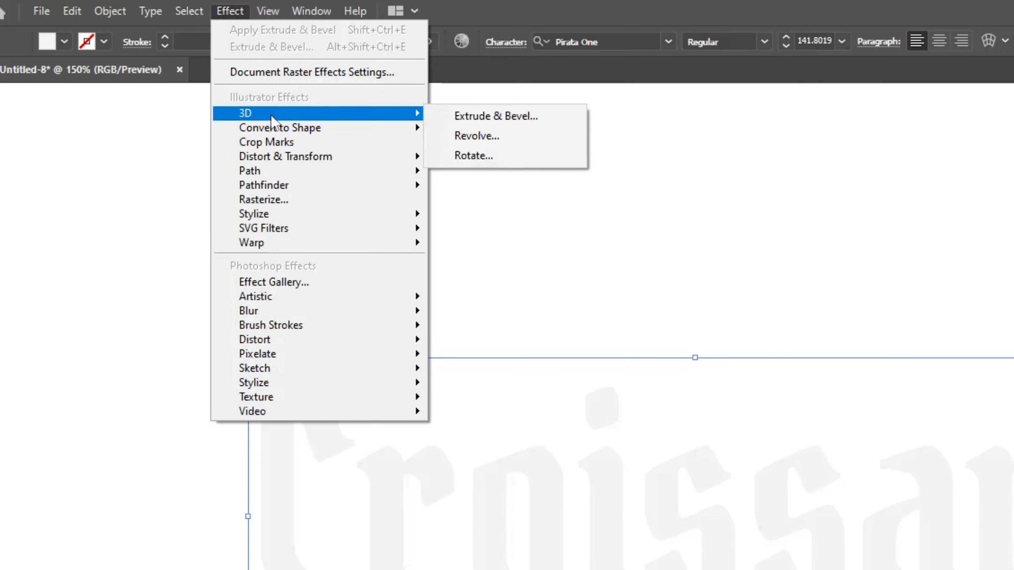
left_click(497, 120)
left_click_drag(611, 105, 702, 118)
left_click(807, 176)
left_click(706, 180)
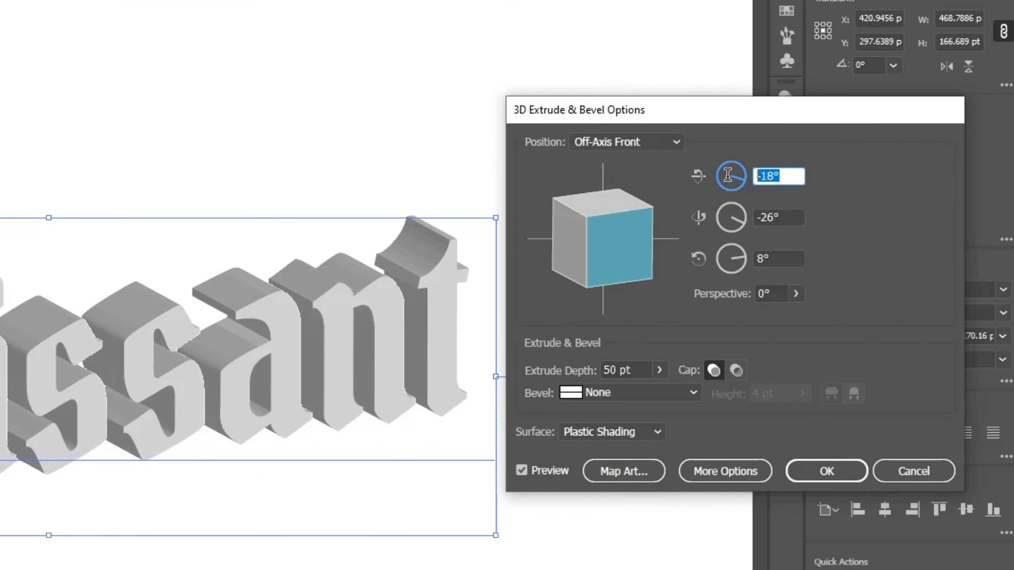
type("12")
key("Tab")
type("6")
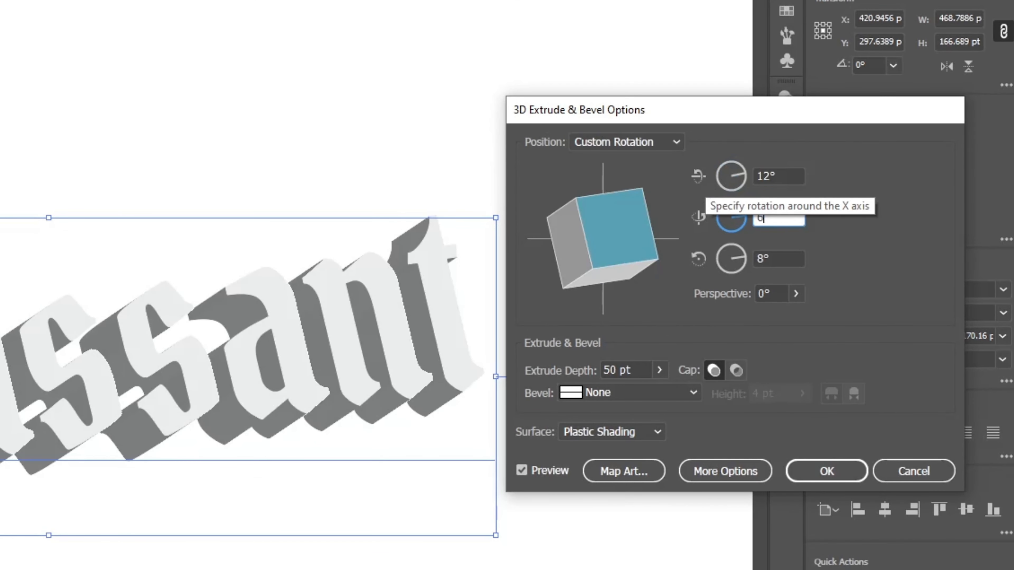
key("Tab")
type("5")
Set the extrude depth to 60 pt and apply the 3D effect
key("Tab")
key("Tab")
type("6")
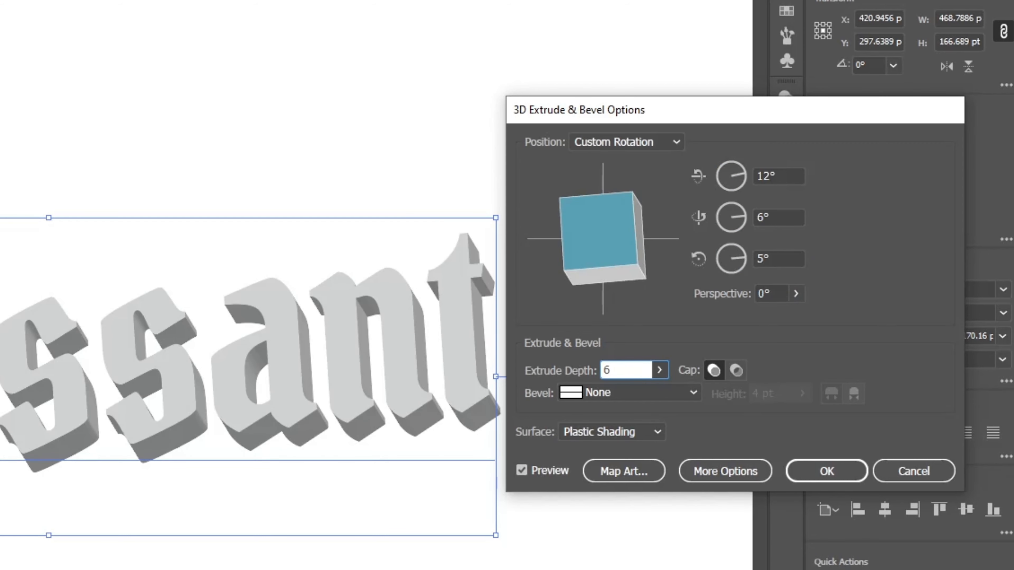
type("0")
key("Tab")
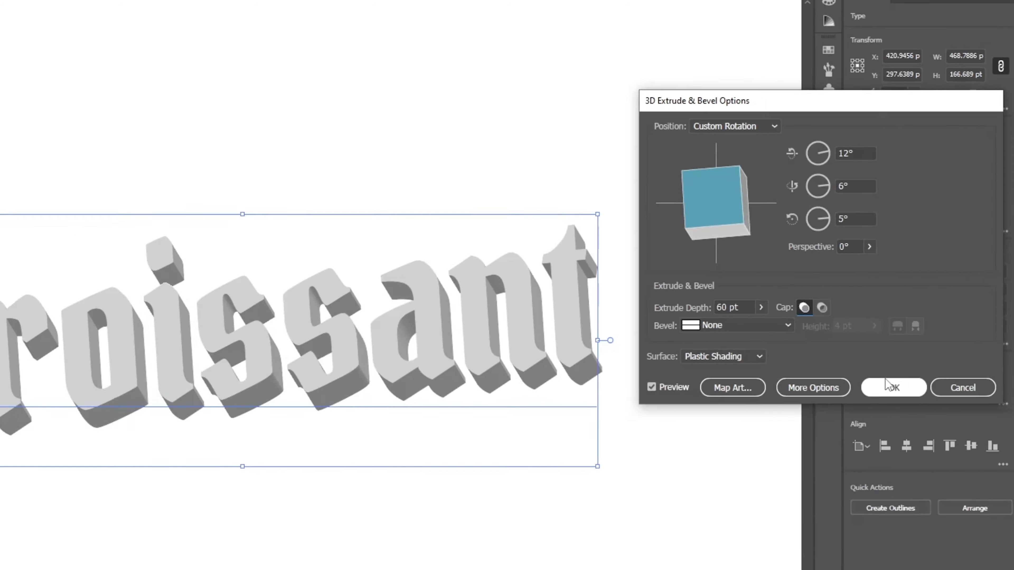
left_click(827, 472)
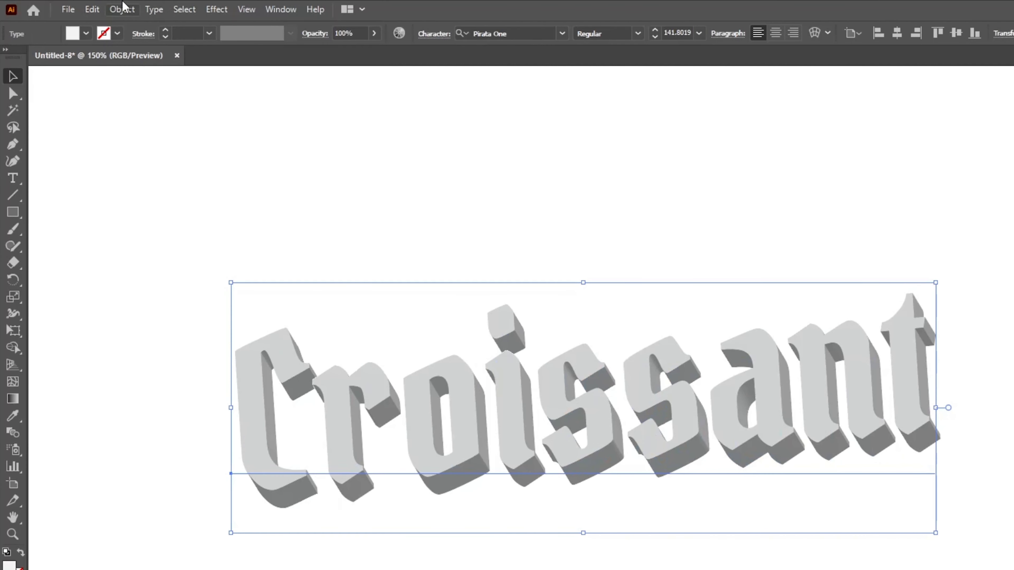
Expand the appearance of the 3D text and ungroup the resulting artwork twice
left_click(91, 8)
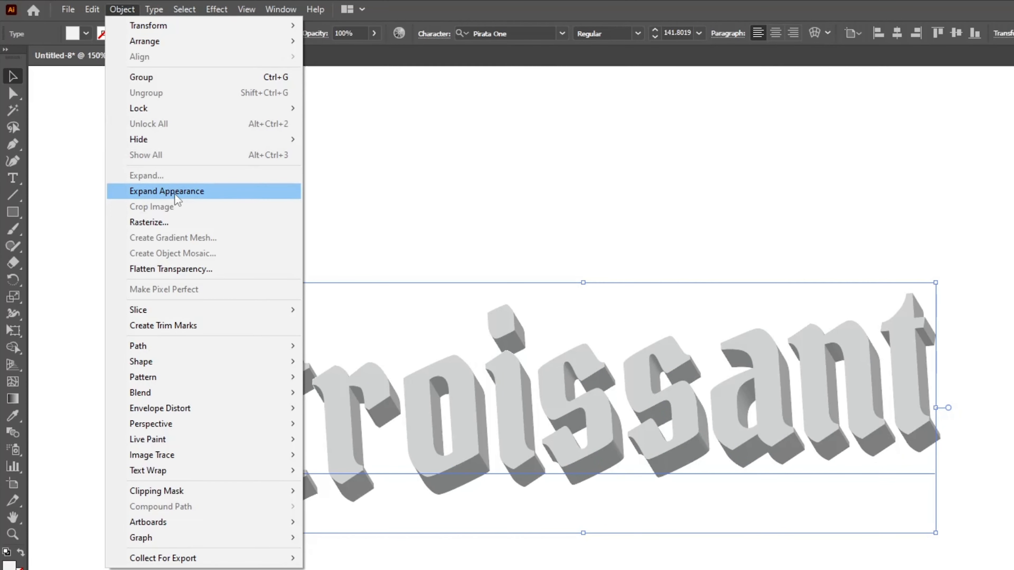
left_click(199, 193)
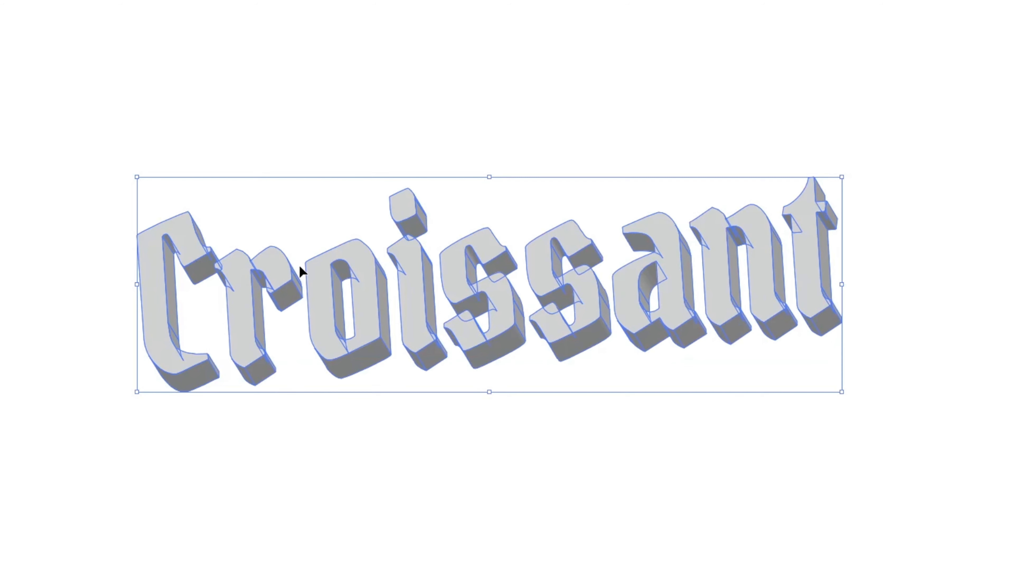
right_click(400, 384)
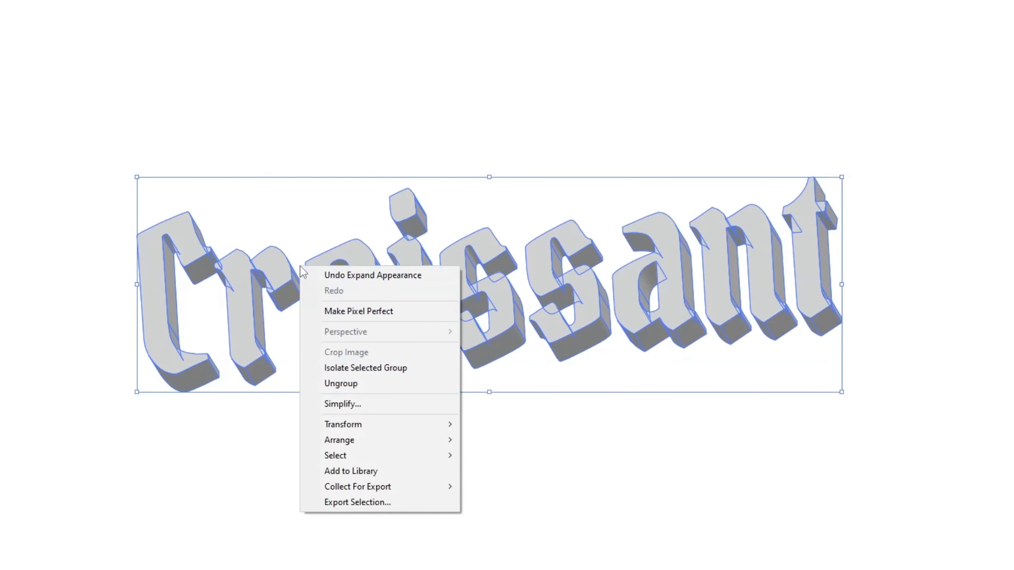
left_click(378, 384)
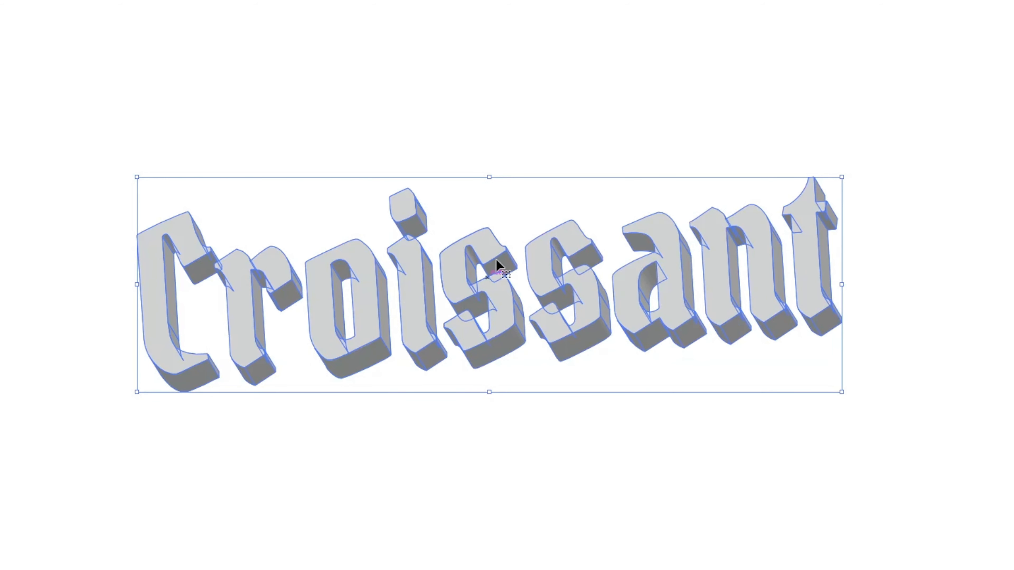
right_click(465, 241)
left_click(506, 365)
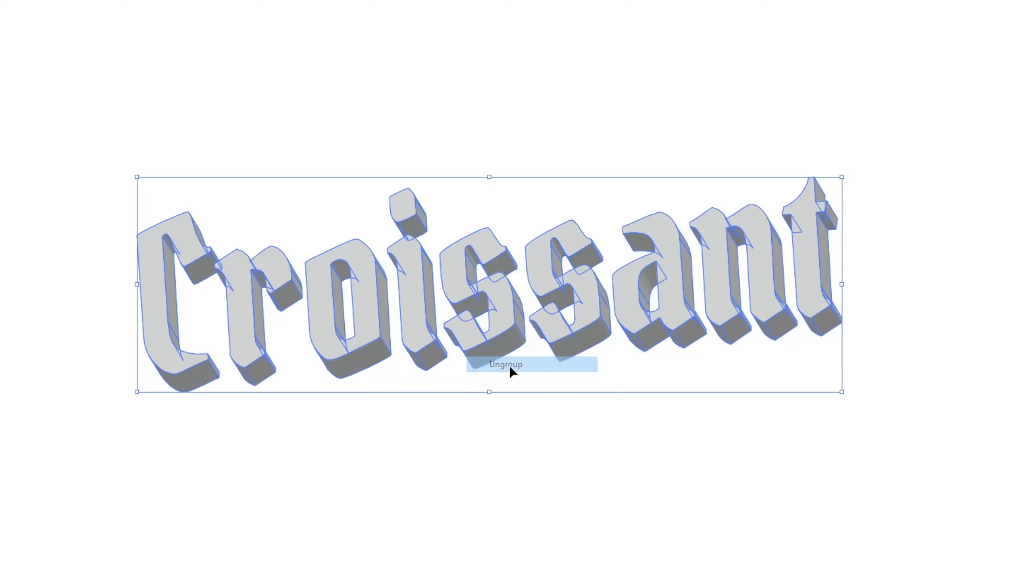
Select the front faces of all the letters, including the dot of the i, and offset their paths by -7.5 pt with miter joins
left_click(317, 305)
left_click(407, 282, "shift")
left_click(410, 204, "shift")
left_click(455, 276, "shift")
left_click(551, 259, "shift")
left_click(642, 236, "shift")
left_click(712, 218, "shift")
left_click(792, 208, "shift")
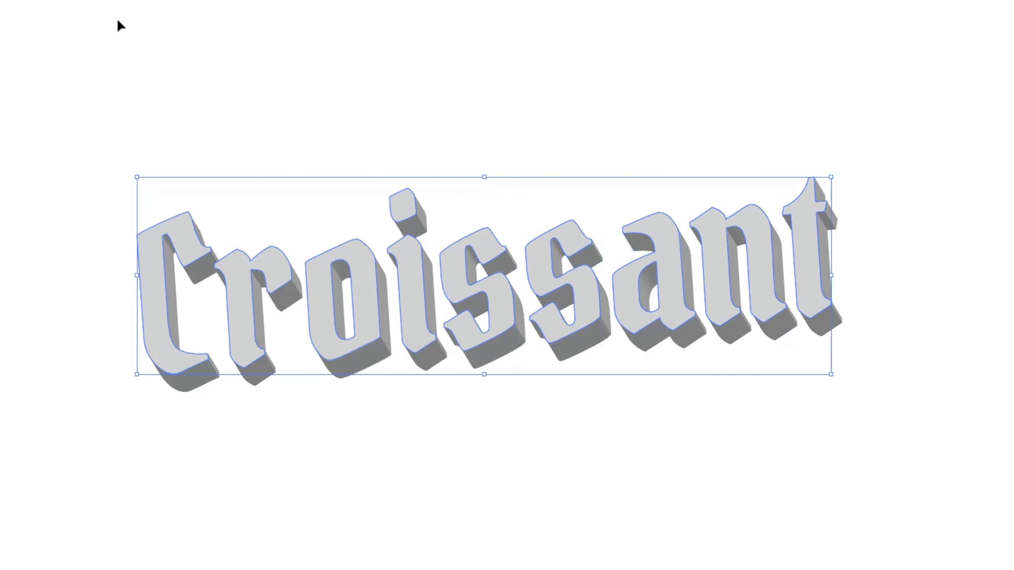
key("f")
left_click(122, 8)
mouse_move(206, 345)
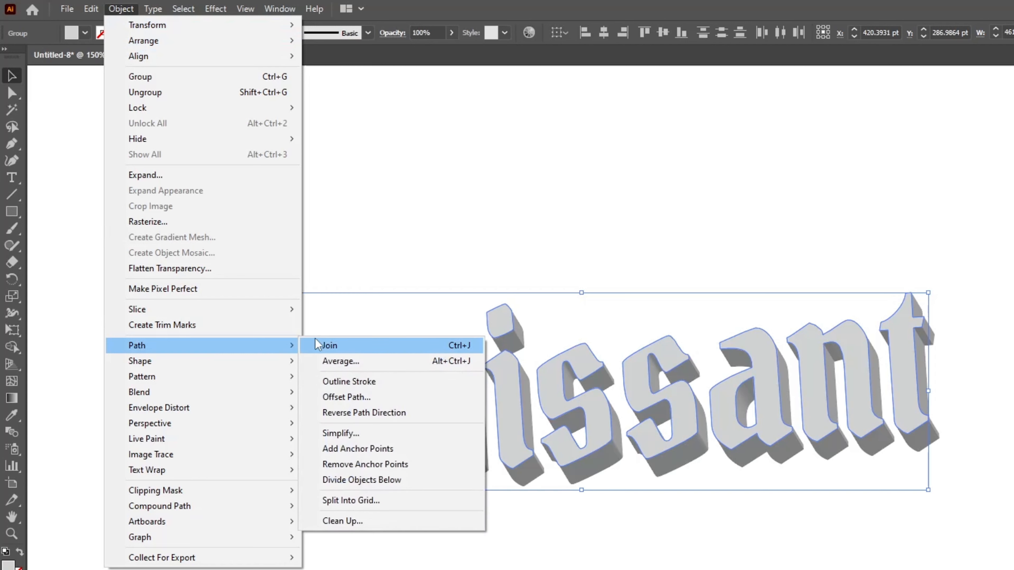
left_click(337, 397)
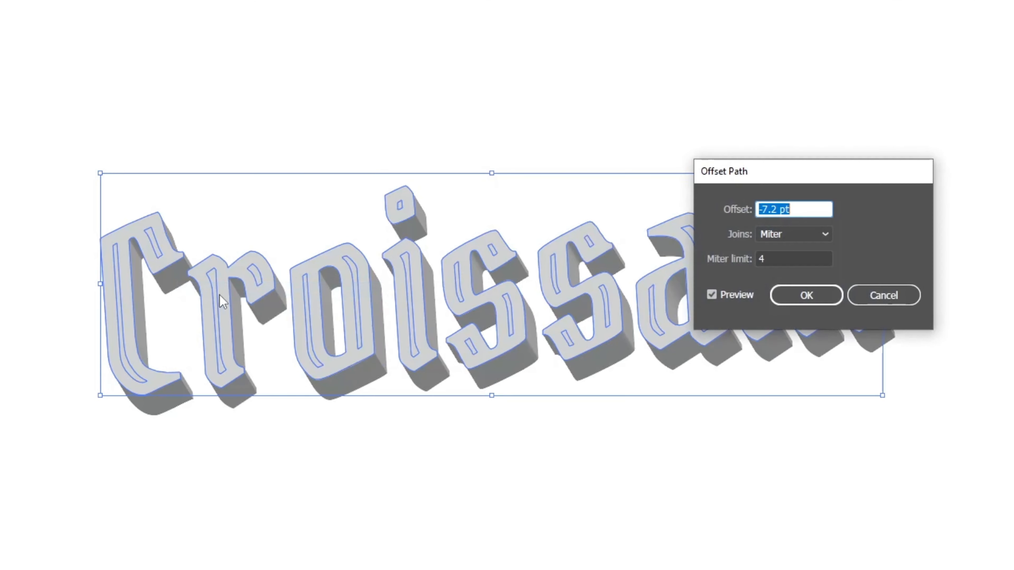
left_click_drag(775, 180, 833, 42)
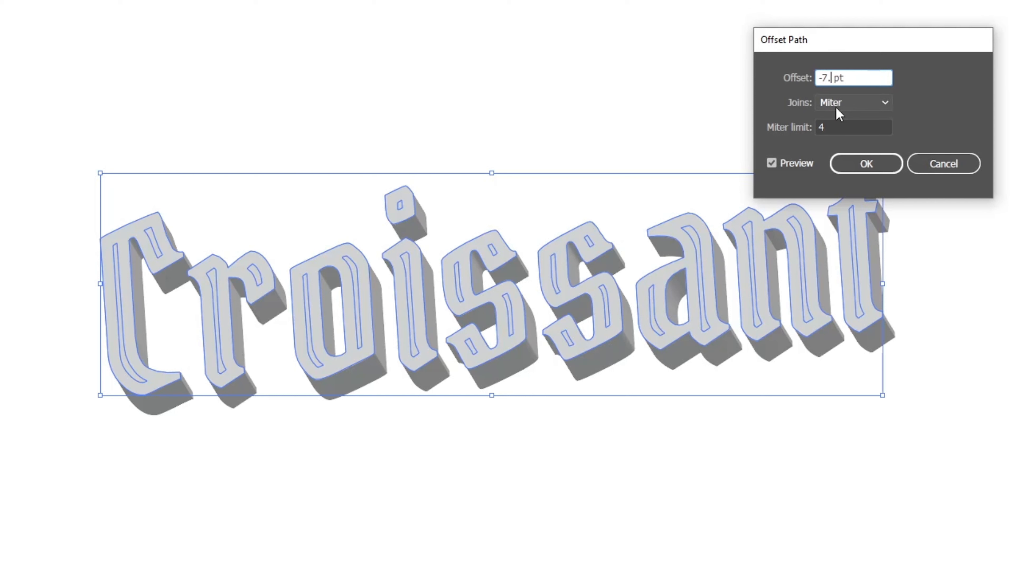
type("5")
left_click(850, 102)
left_click(850, 102)
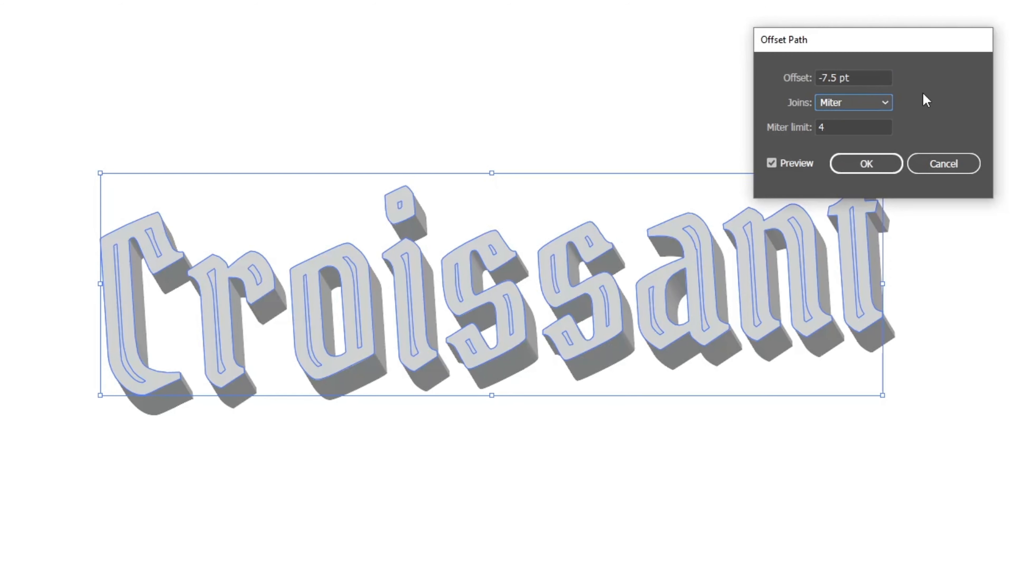
left_click(895, 165)
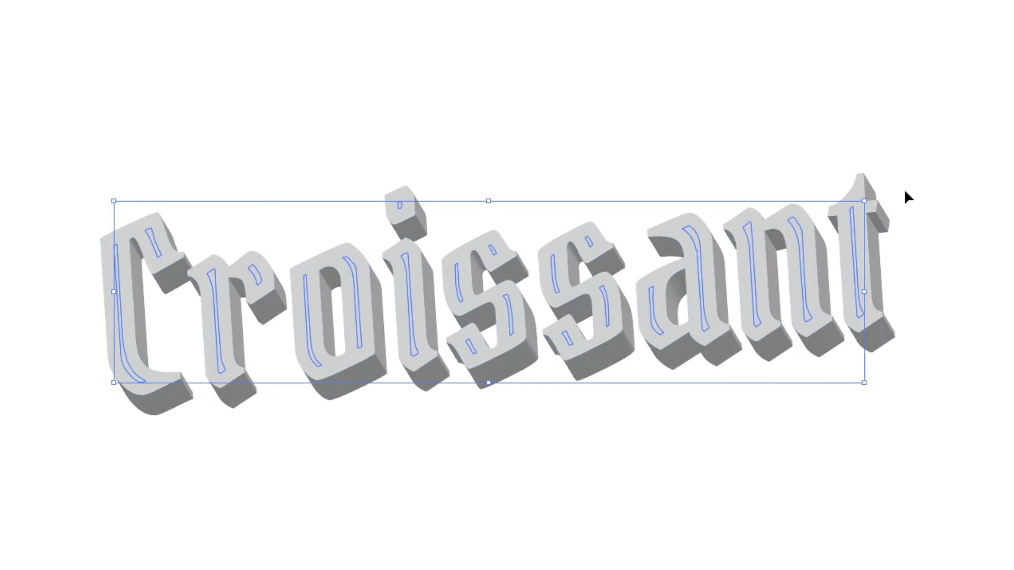
Colour the inset paths with the dark grey sampled by Eyedropper from the underside of the letter n, and deselect them
key("i")
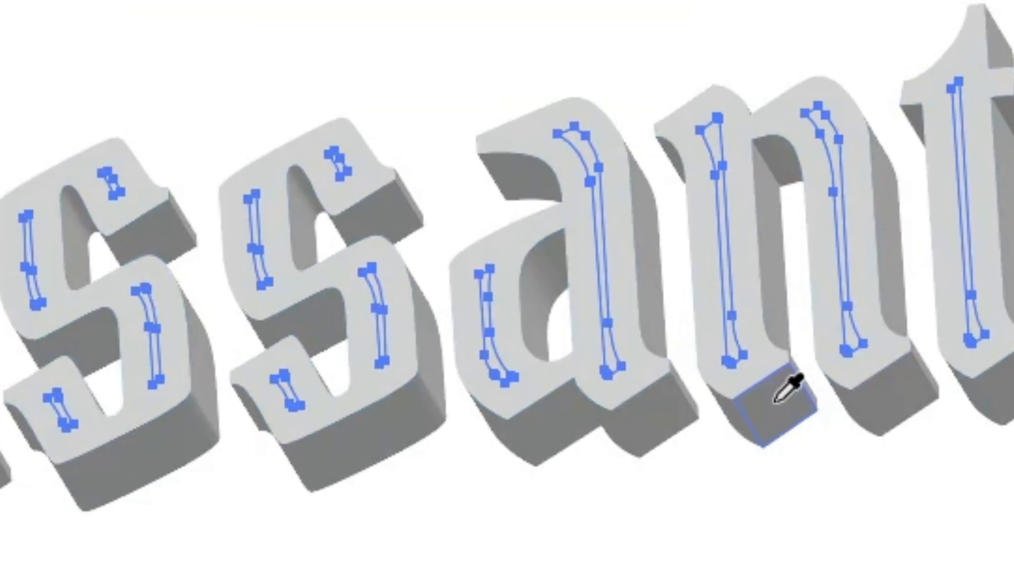
left_click(776, 352)
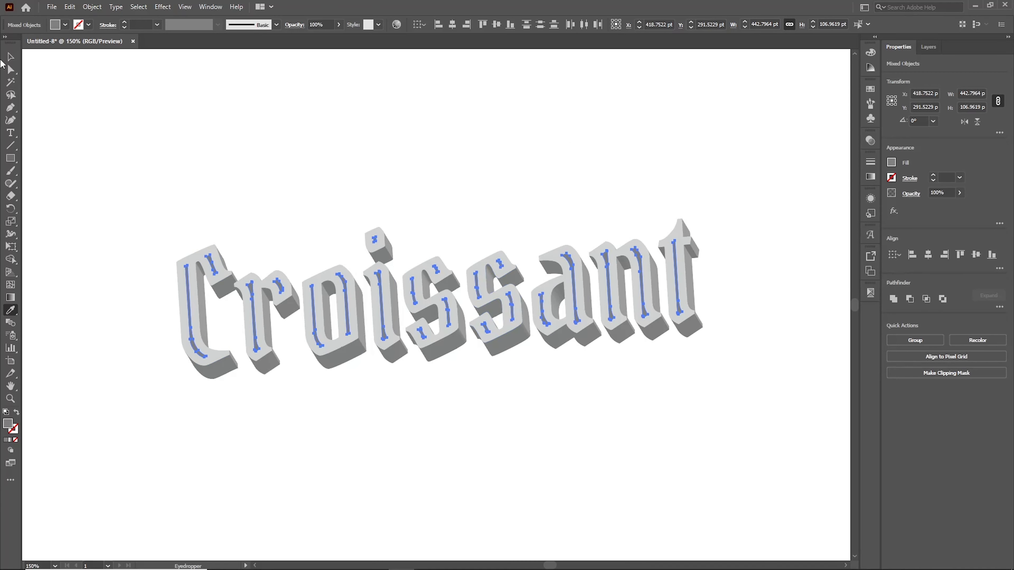
key("v")
left_click(319, 190)
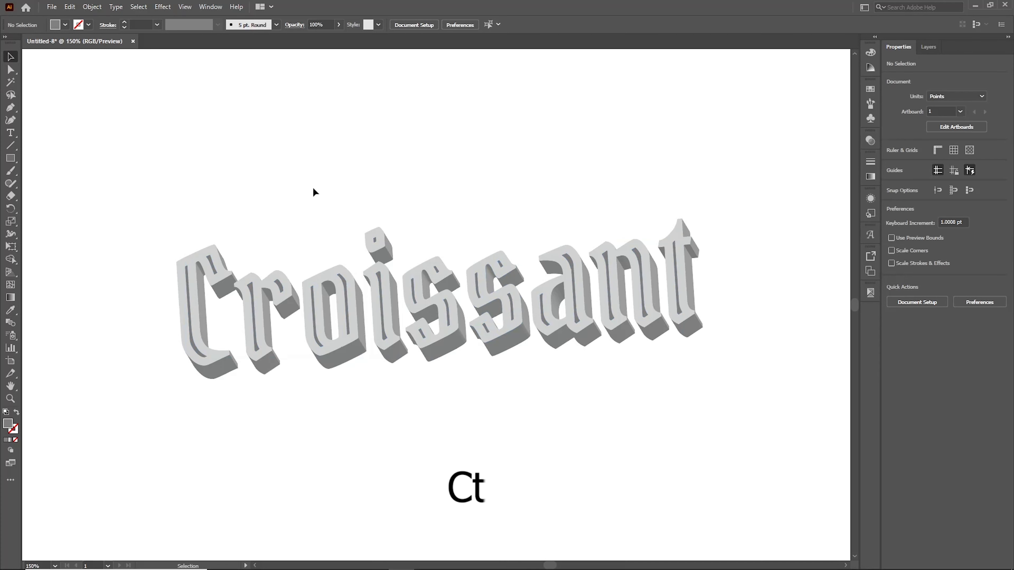
Show the rulers, add a vertical guide at about X 627 pt between the n and the t, and lock the guides
key("ctrl+r")
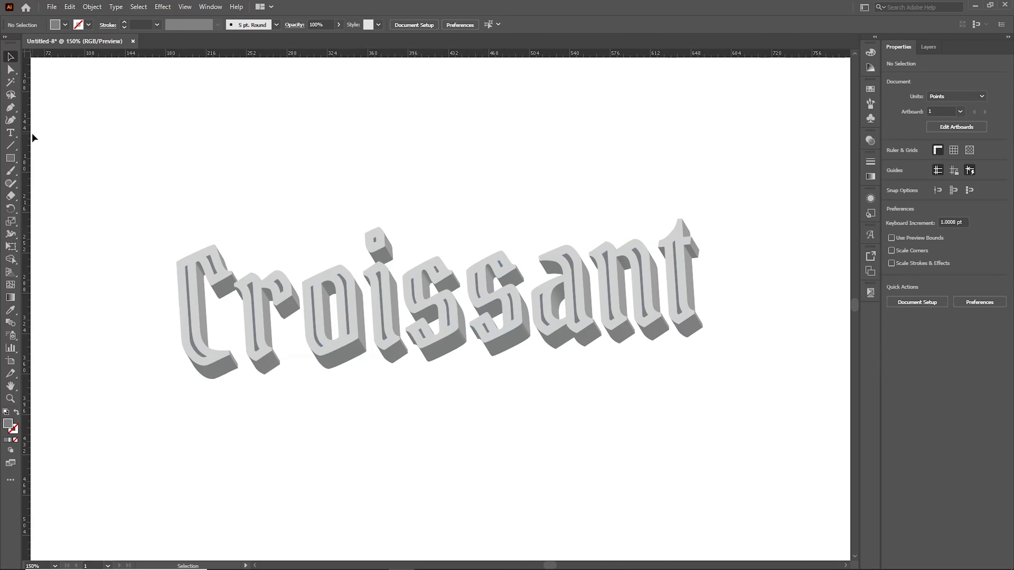
left_click_drag(27, 137, 664, 140)
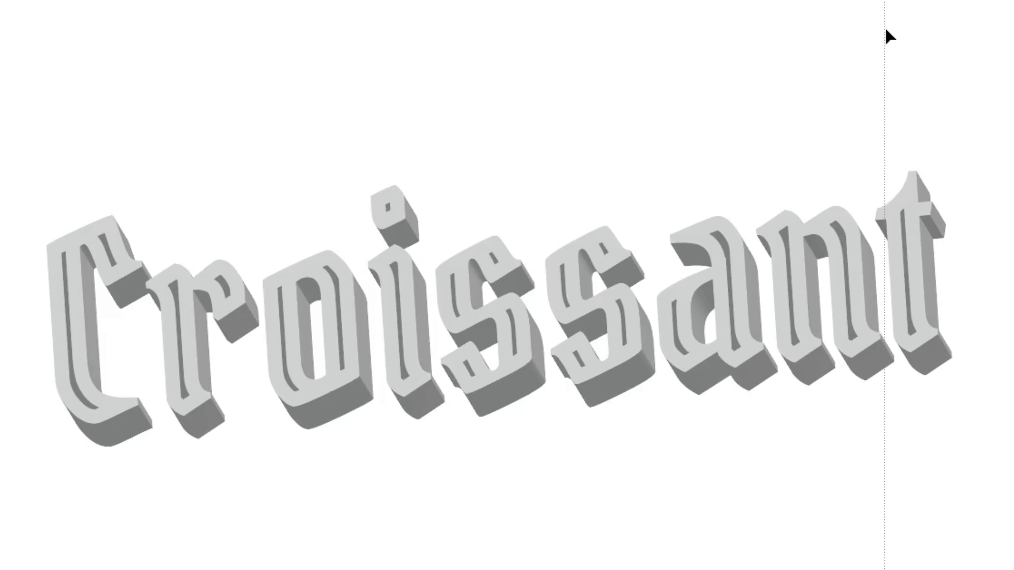
left_click_drag(888, 30, 892, 29)
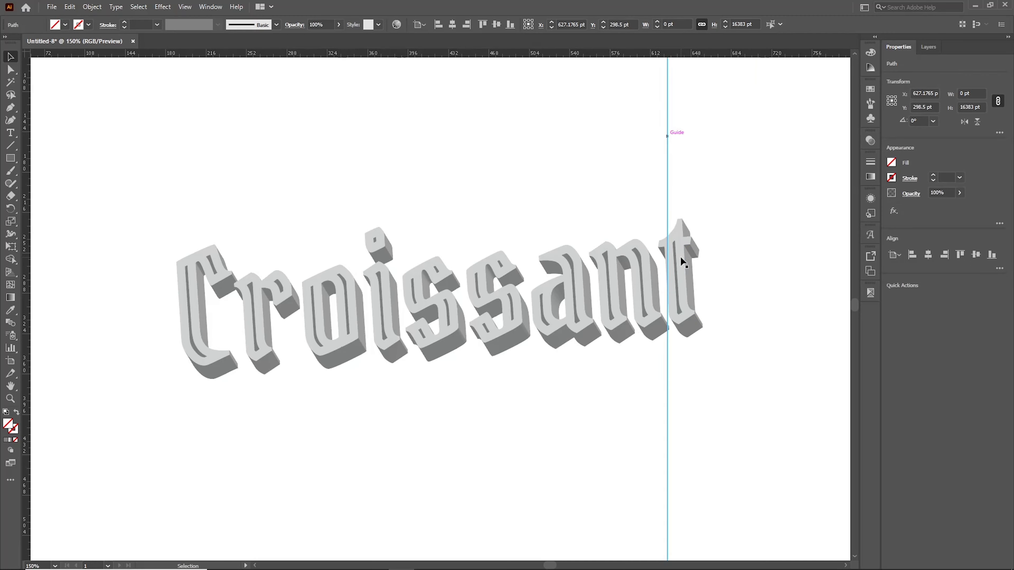
left_click(1006, 215)
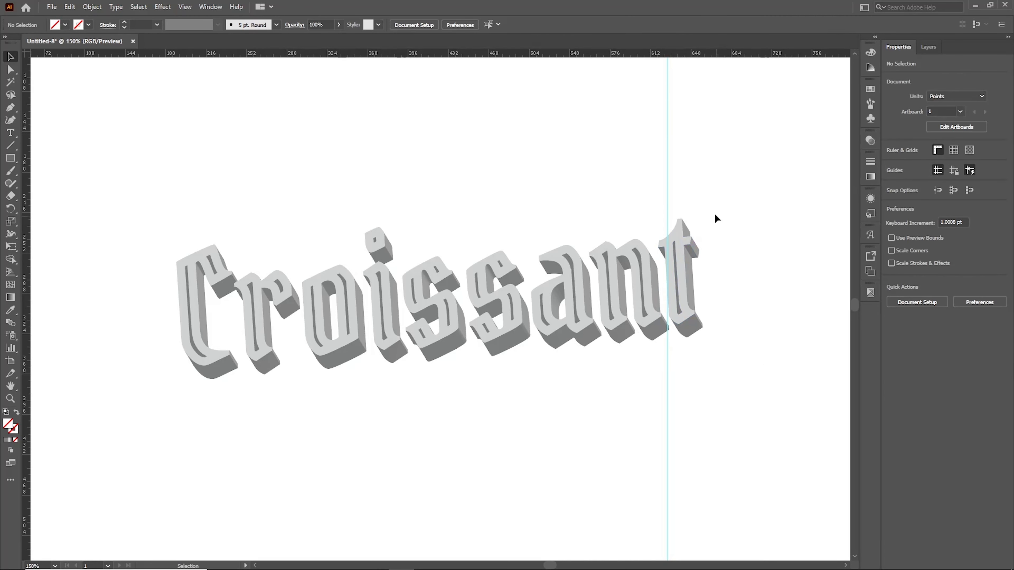
left_click_drag(700, 159, 618, 190)
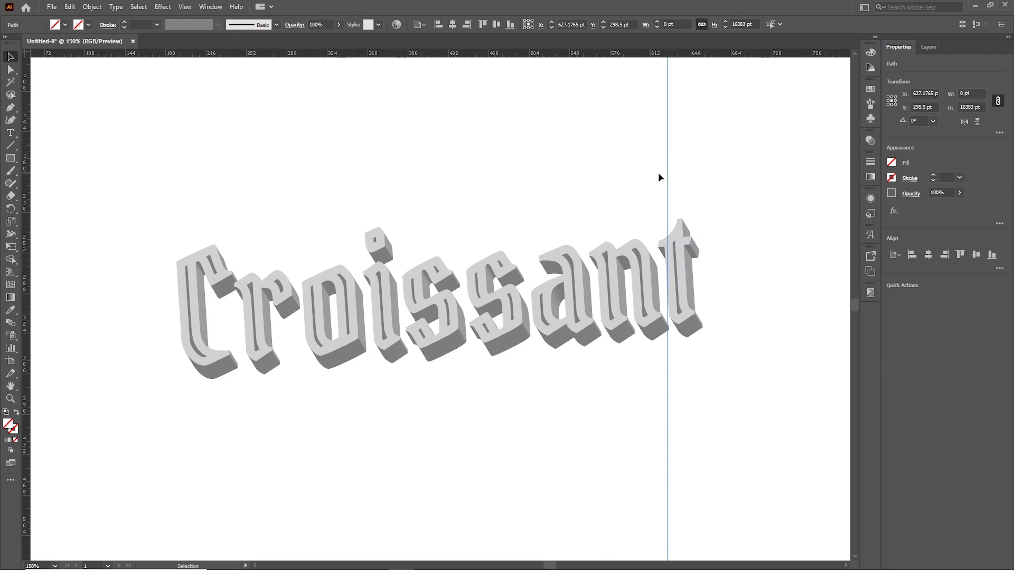
left_click(643, 159)
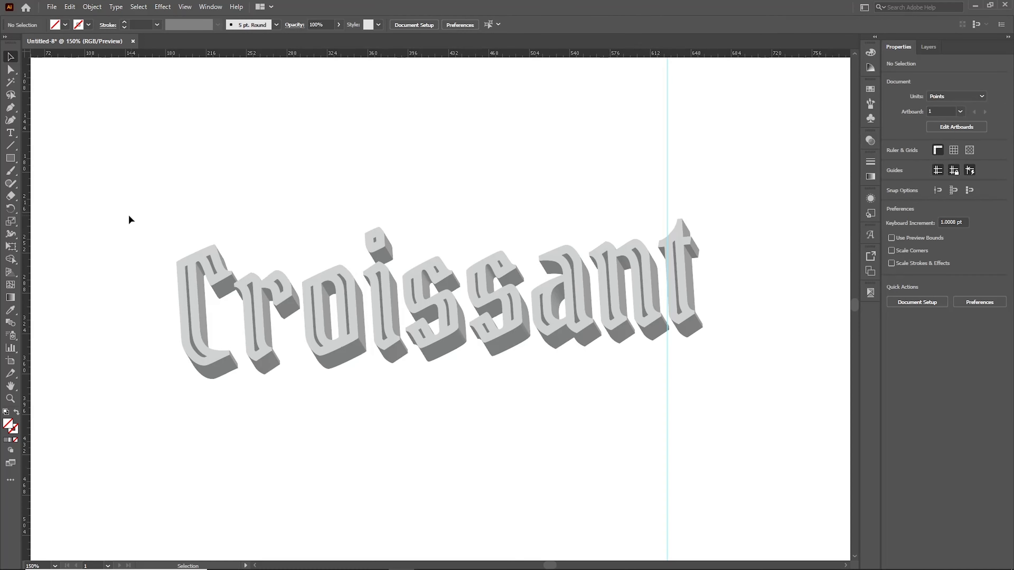
Shear the entire Croissant lettering by 3° along the horizontal axis
left_click_drag(129, 219, 815, 415)
right_click(637, 271)
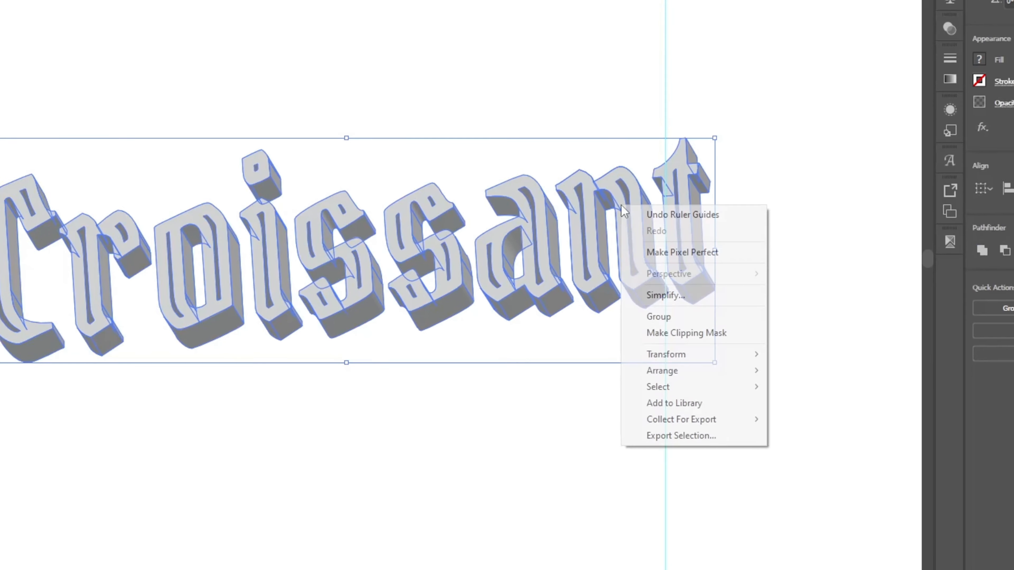
mouse_move(751, 355)
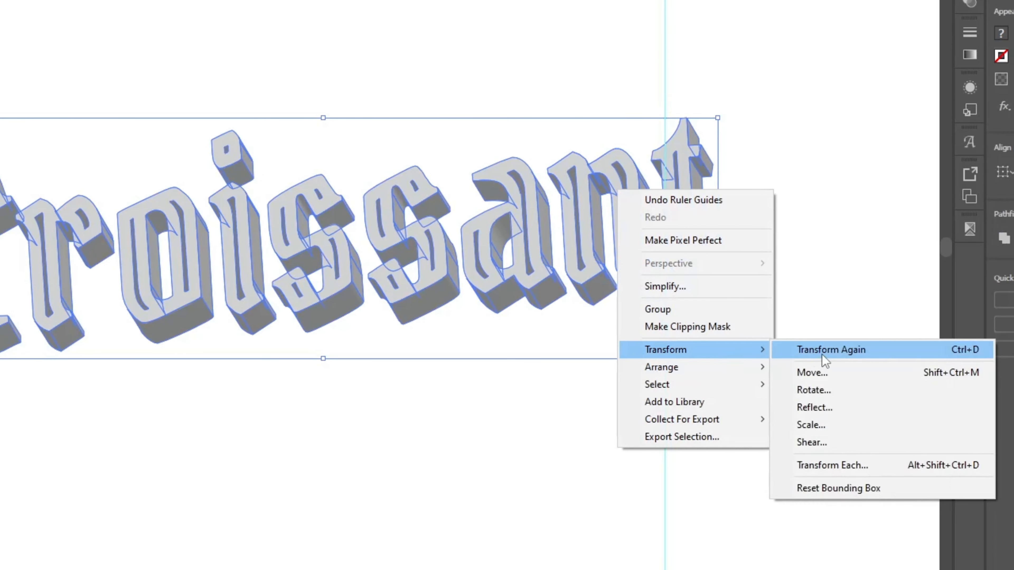
left_click(821, 448)
left_click_drag(446, 244, 949, 83)
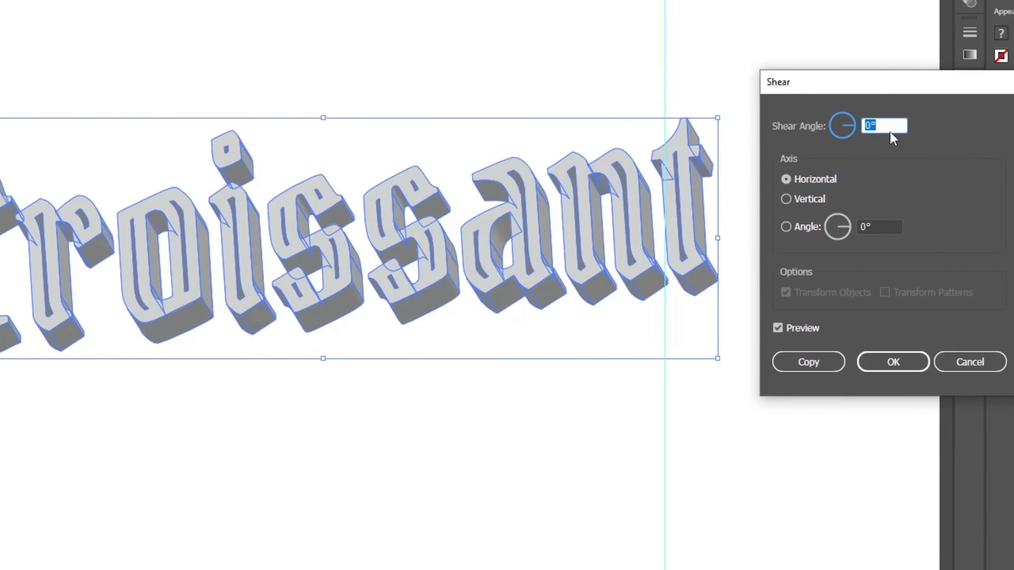
key("Up")
key("Up")
key("Up")
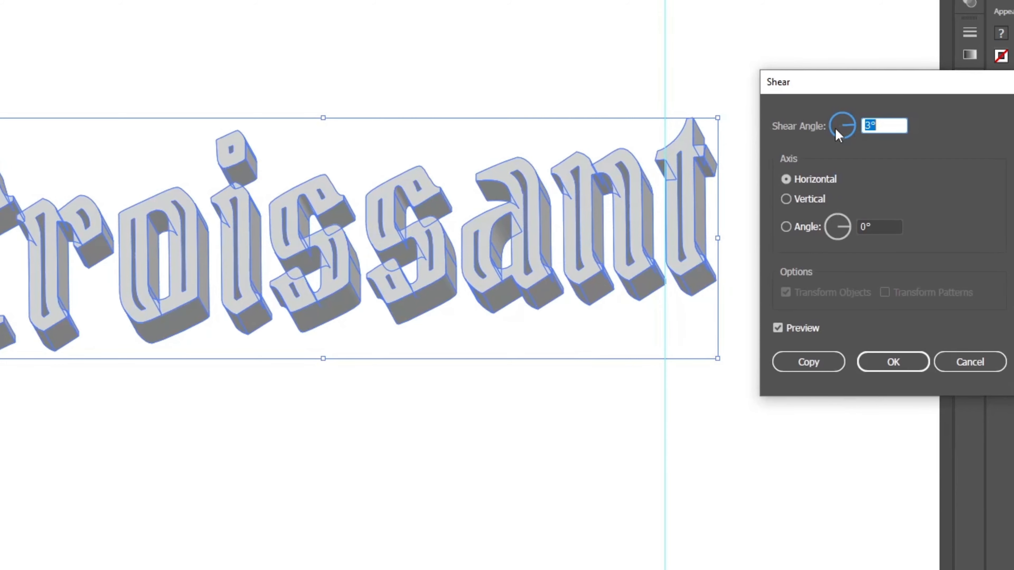
left_click(888, 362)
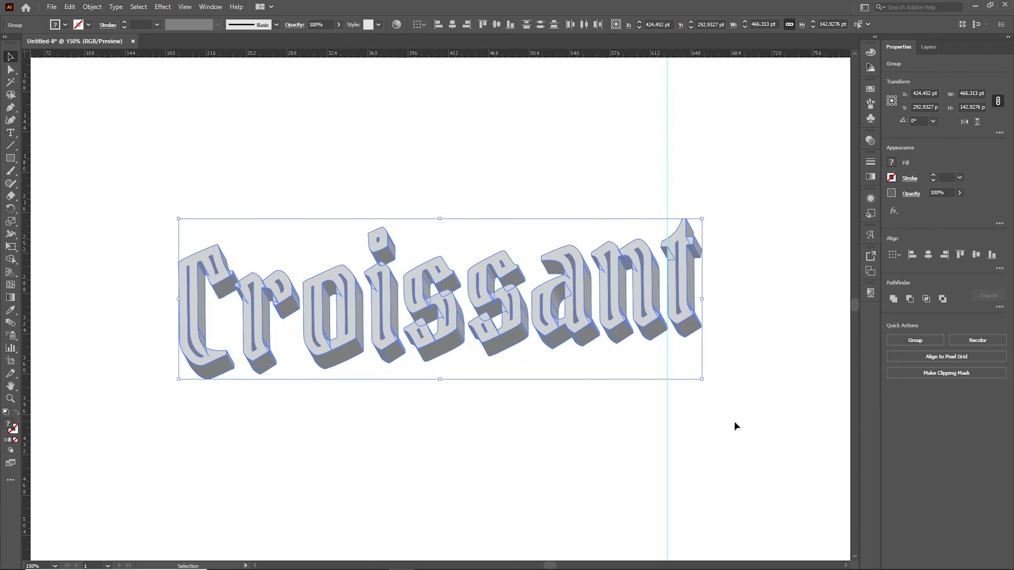
Deselect the lettering, unlock the guides and delete the vertical guide between the n and the t
left_click(710, 422)
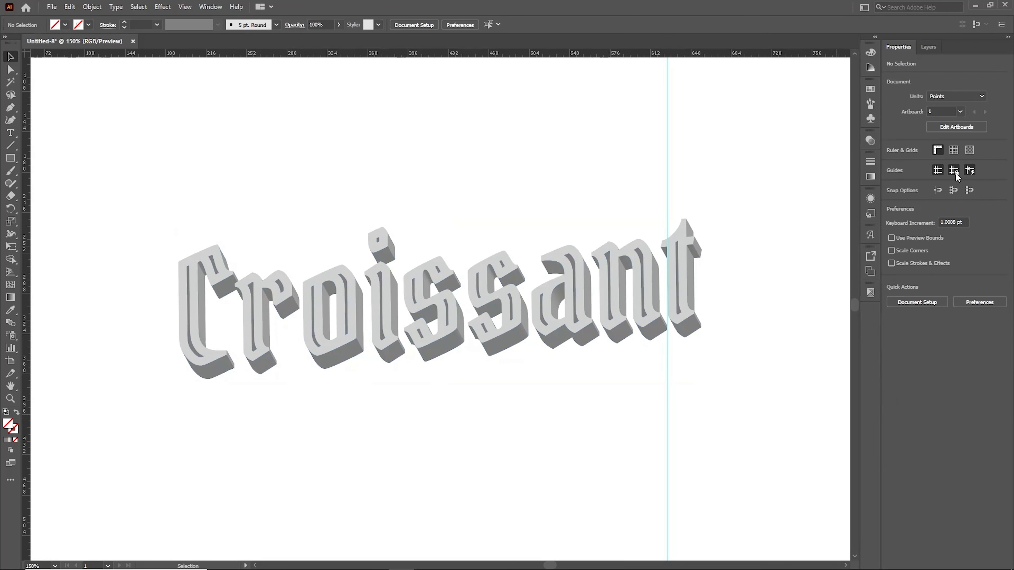
left_click(668, 122)
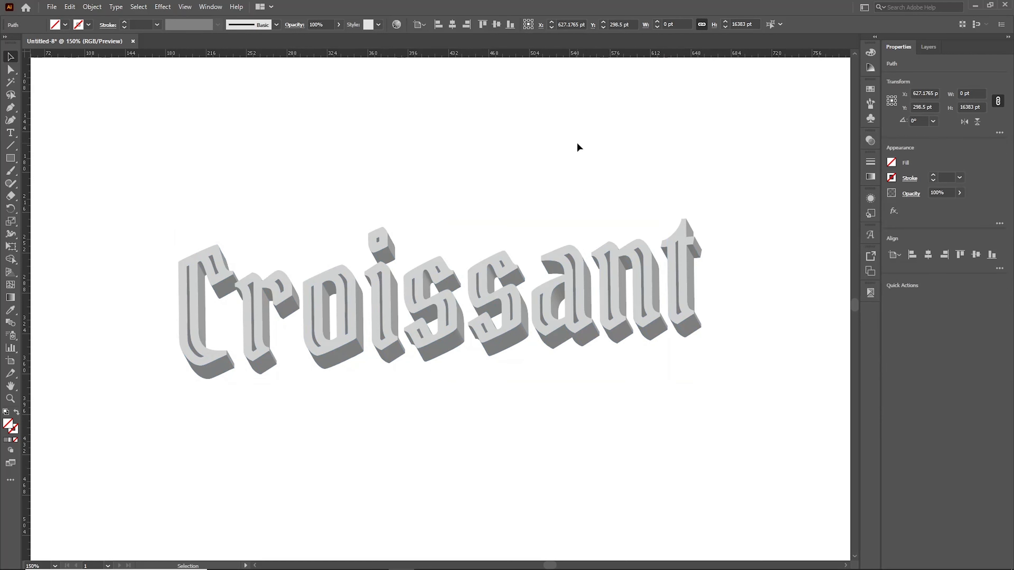
key("Delete")
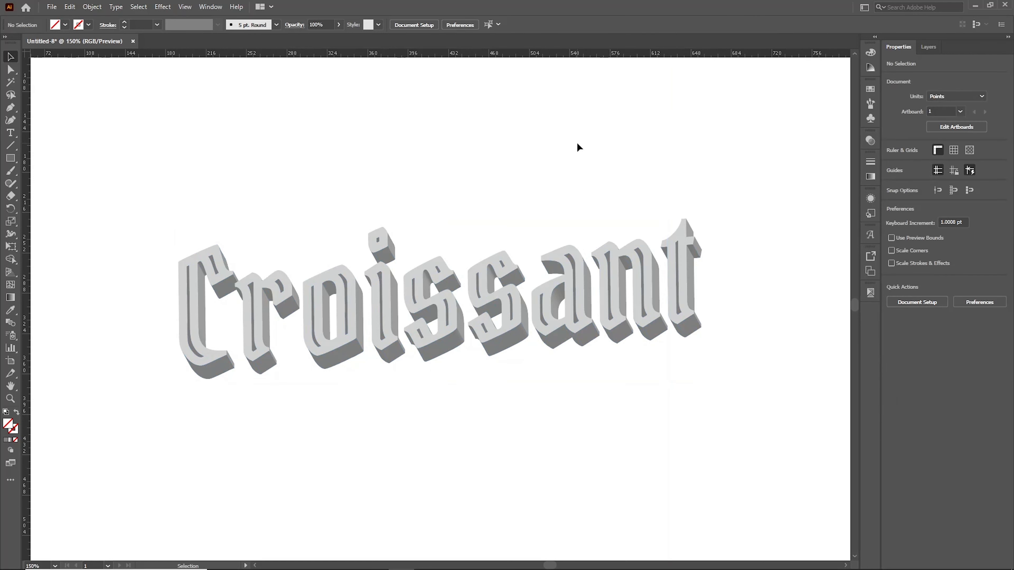
Select the entire Croissant lettering and export it to the desktop as a 300 ppi PNG asset named Croissant
left_click_drag(128, 176, 726, 426)
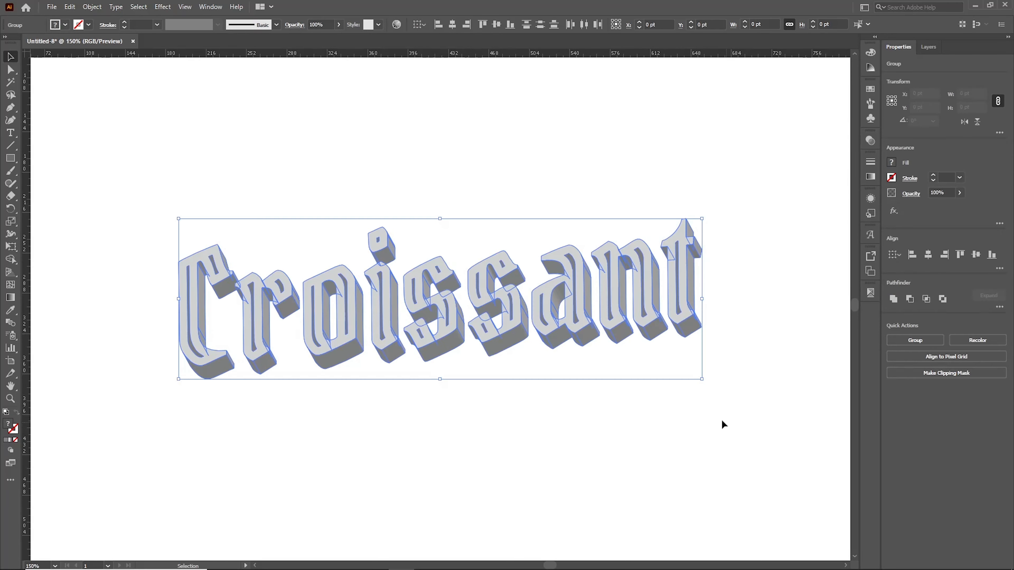
right_click(629, 278)
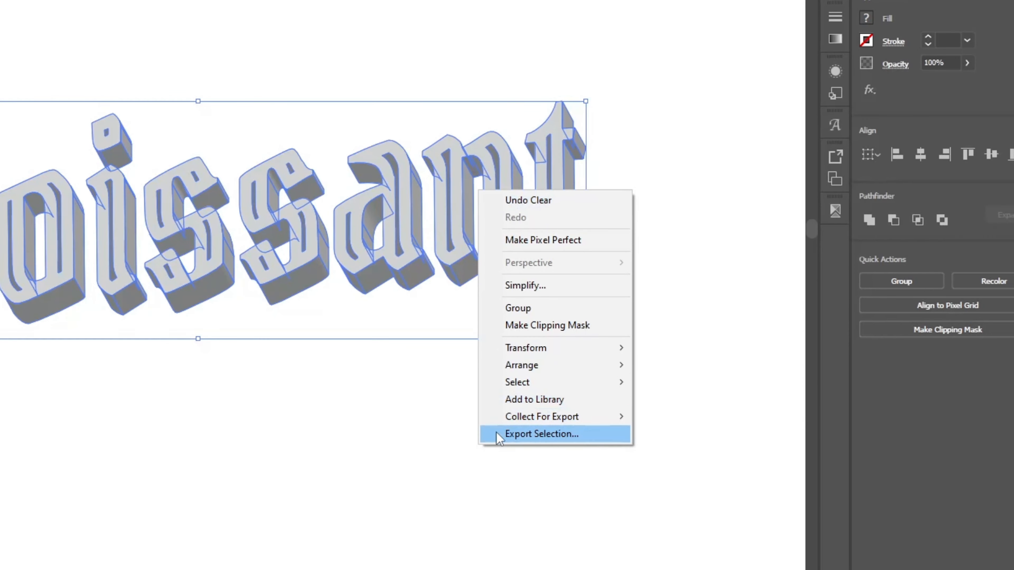
left_click(514, 436)
type("Croissant")
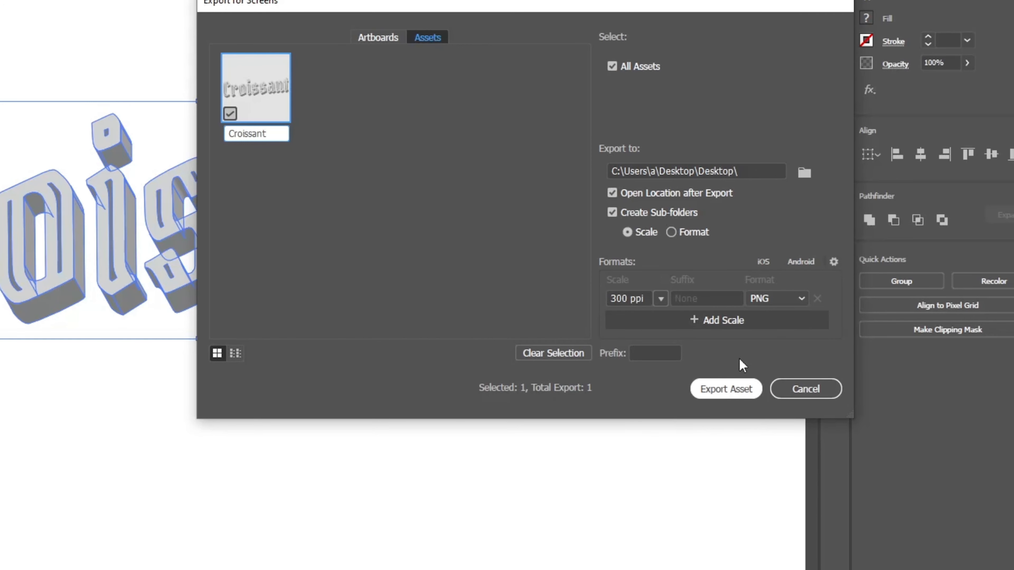
left_click(774, 303)
left_click(776, 305)
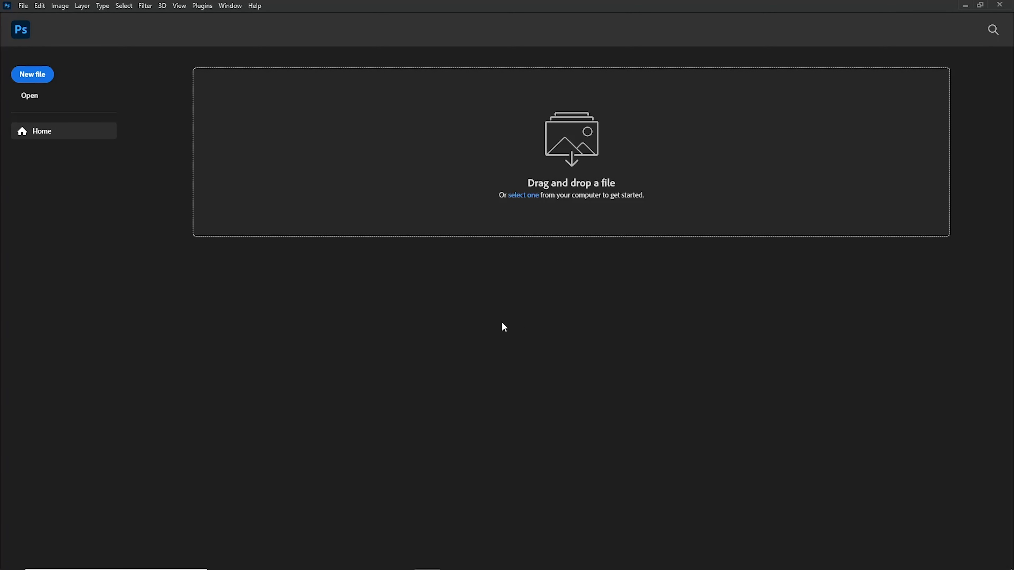
In Photoshop, create a landscape A4 document of 297 x 210 mm at 300 pixels/inch in 8-bit RGB with a white background
left_click(36, 75)
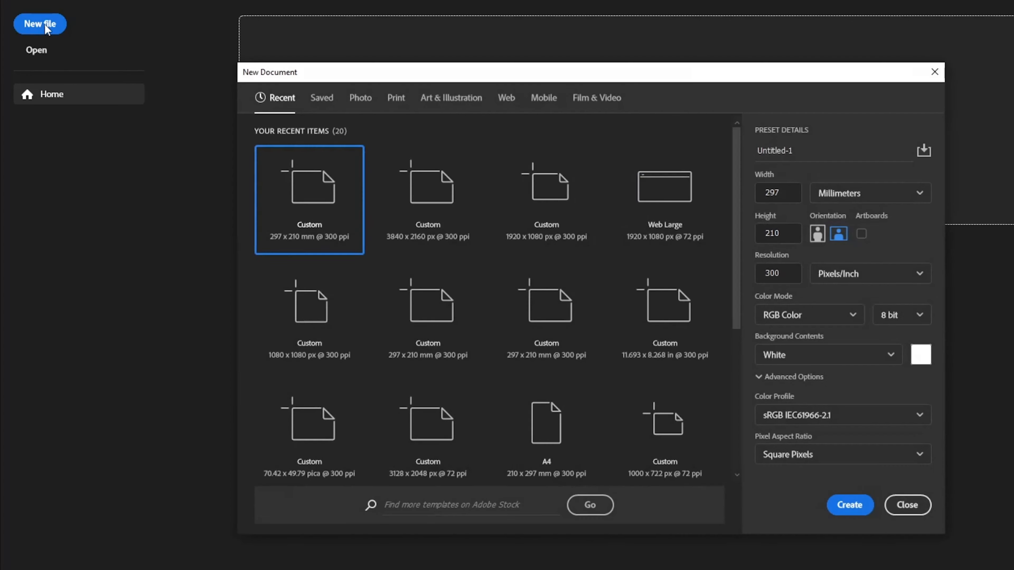
left_click(393, 105)
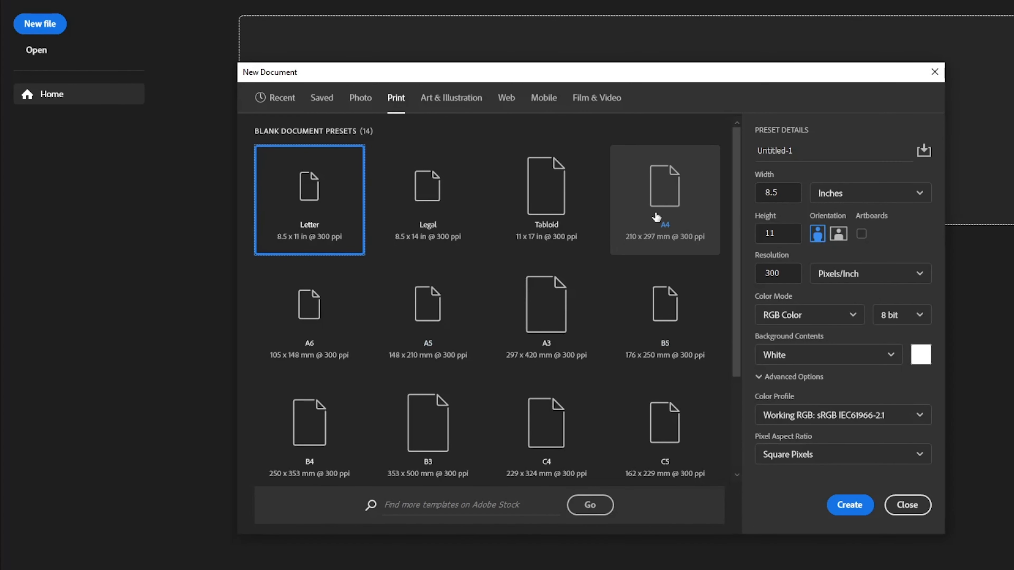
left_click(659, 200)
left_click(837, 238)
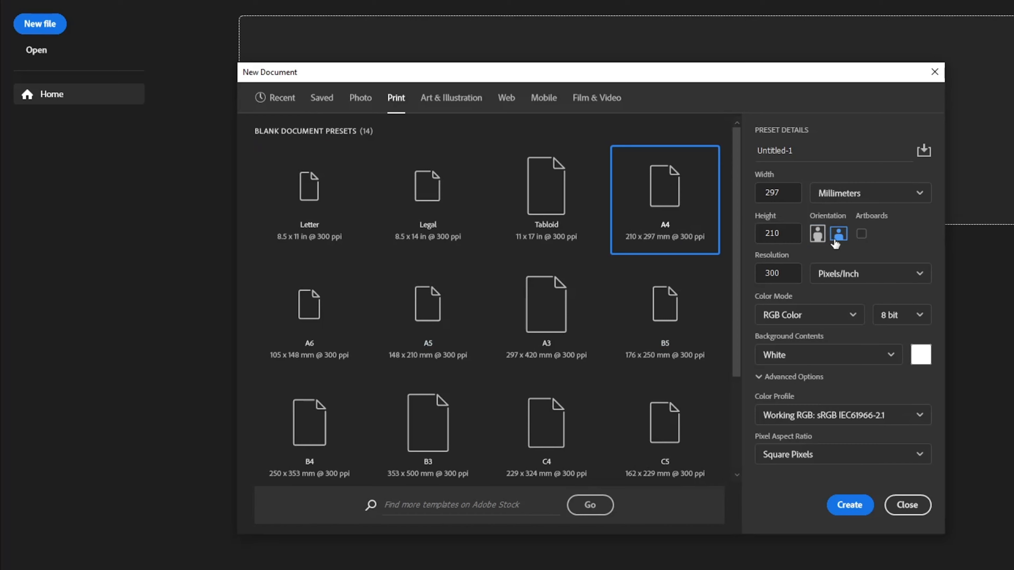
left_click(823, 319)
left_click(896, 265)
left_click(849, 505)
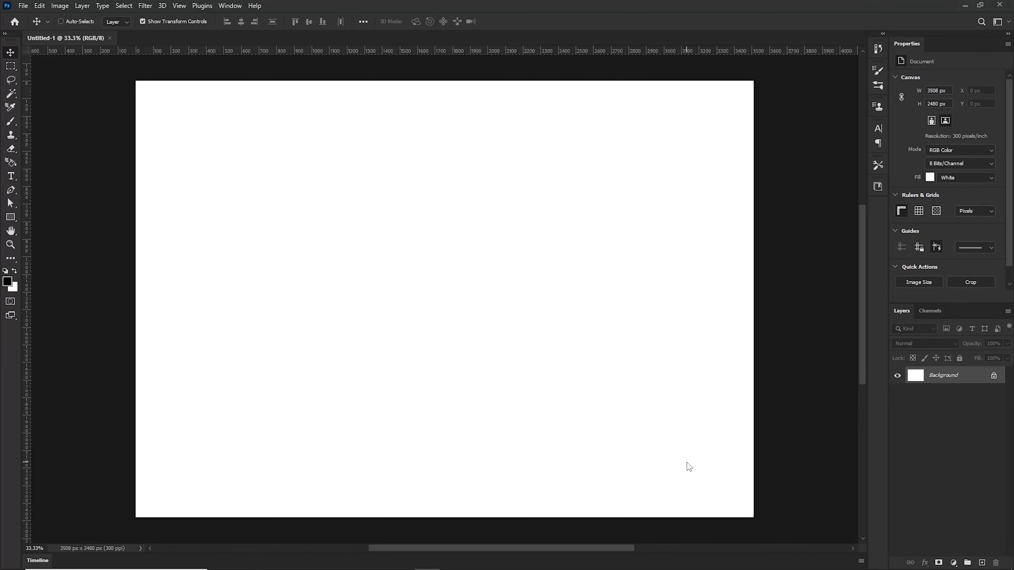
Bring the lettering from Croissant01.png into the new document and centre it horizontally and vertically on the canvas
scroll(687, 463, "up", 1)
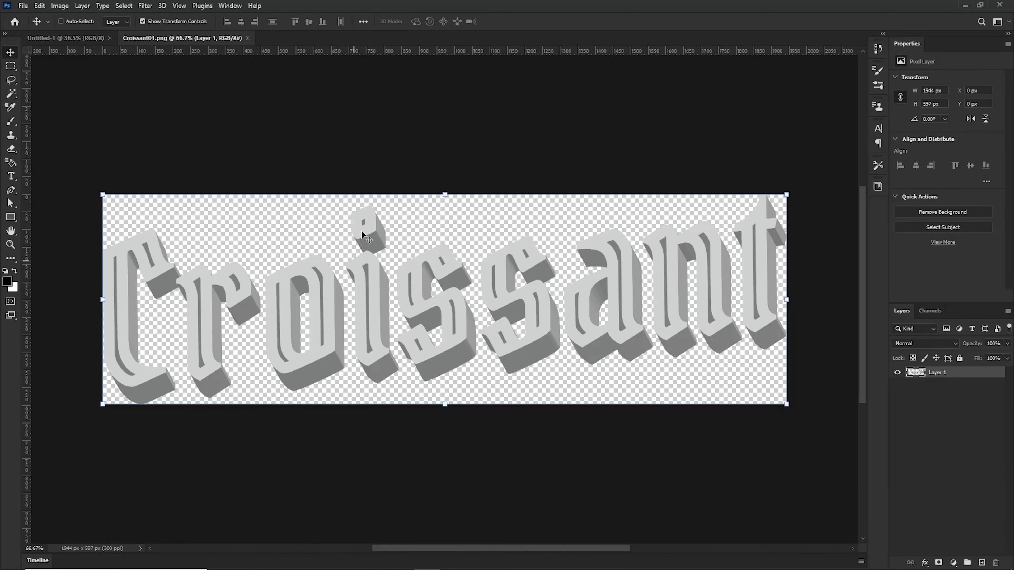
left_click_drag(361, 230, 439, 251)
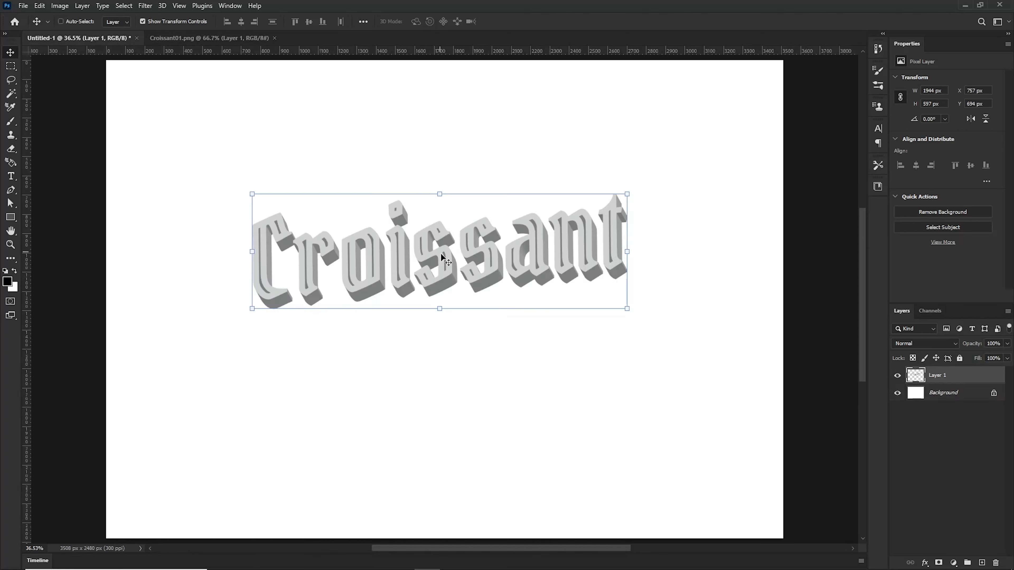
key("ctrl+a")
left_click(240, 21)
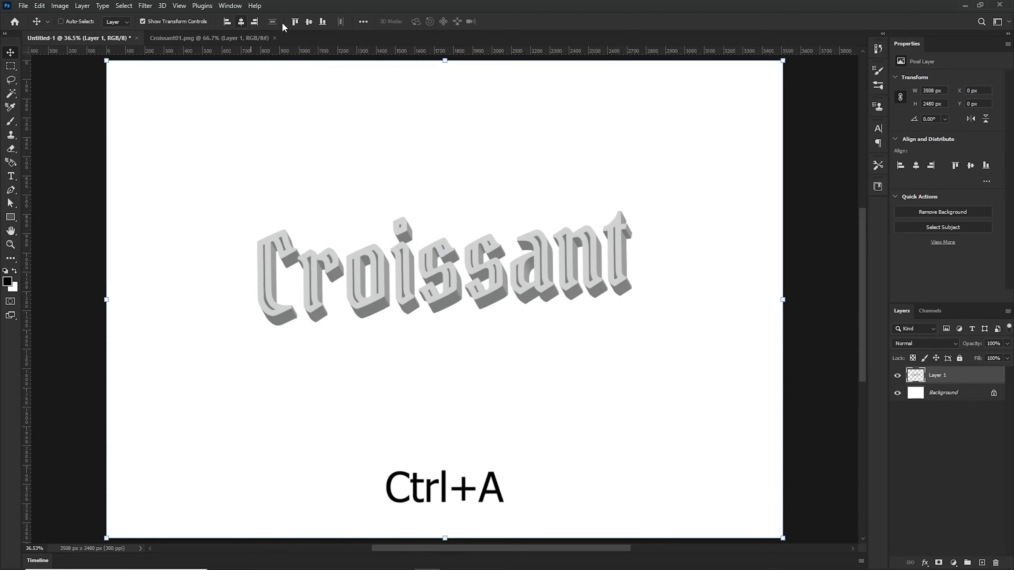
left_click(309, 21)
key("ctrl+d")
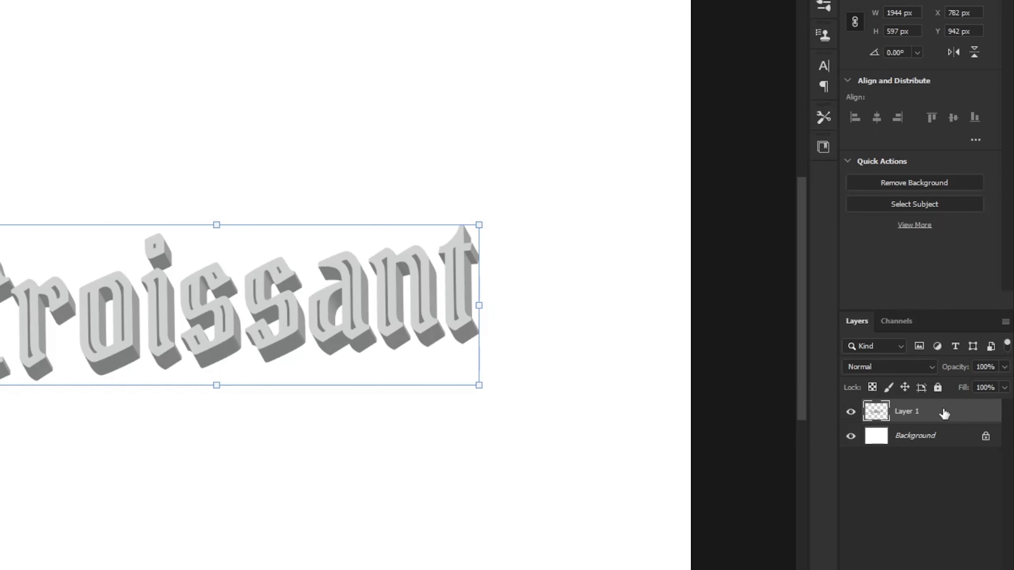
Convert the Croissant lettering layer to a Smart Object
right_click(944, 414)
left_click(969, 420)
right_click(908, 411)
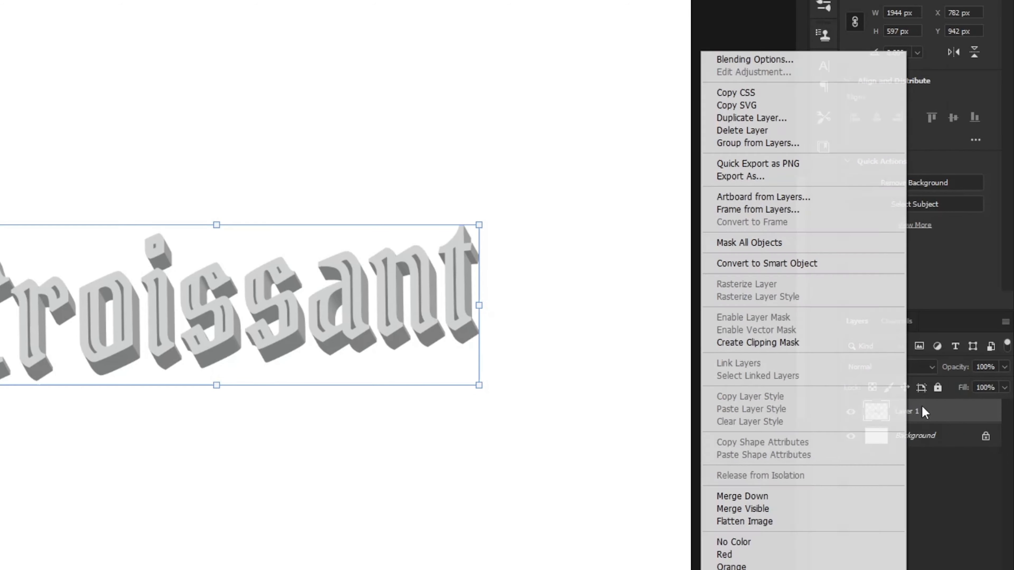
left_click(764, 270)
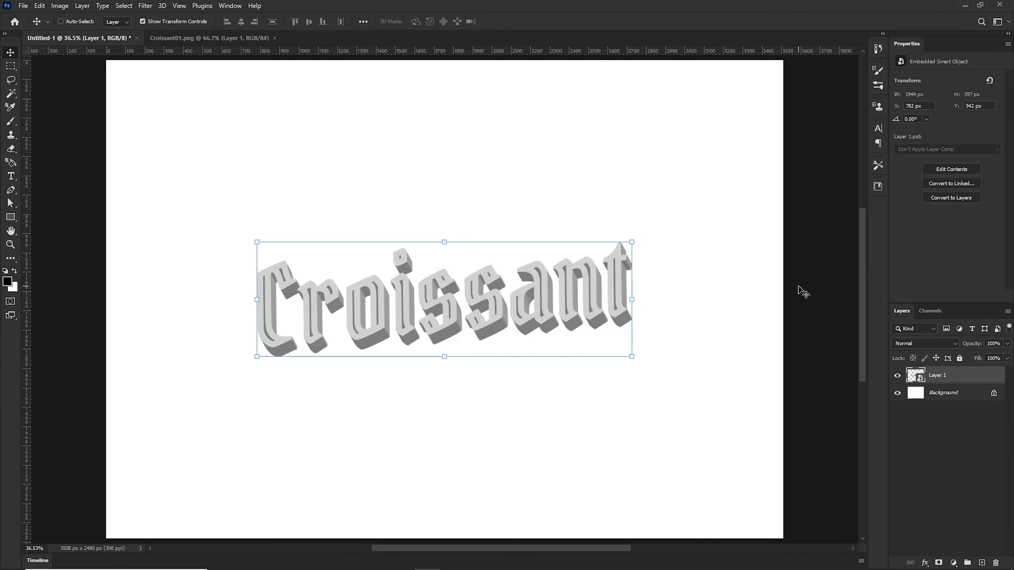
Add a Solid Color fill layer in brown #4b2d1a directly above the Background, and deselect it
left_click(949, 395)
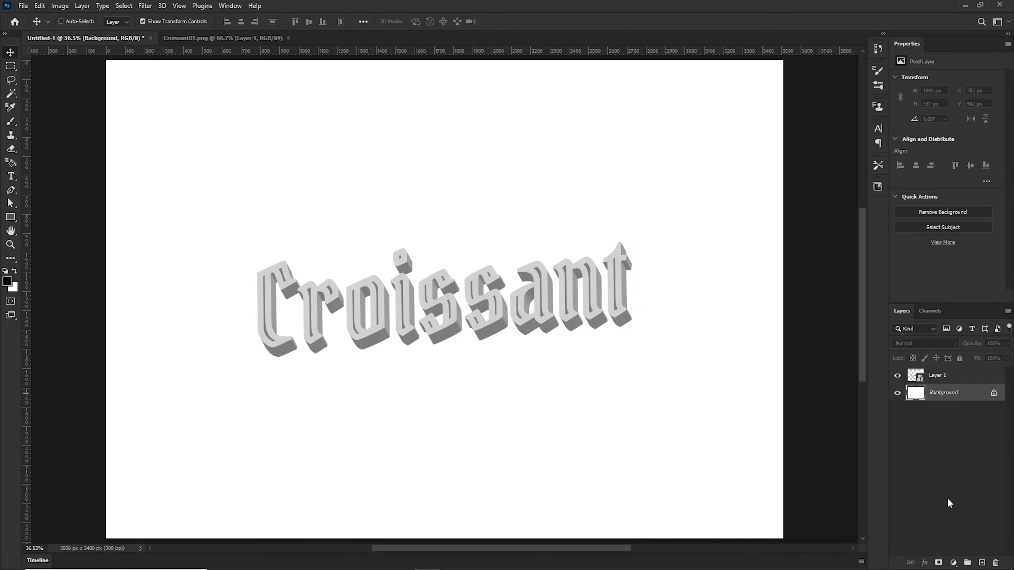
left_click(953, 563)
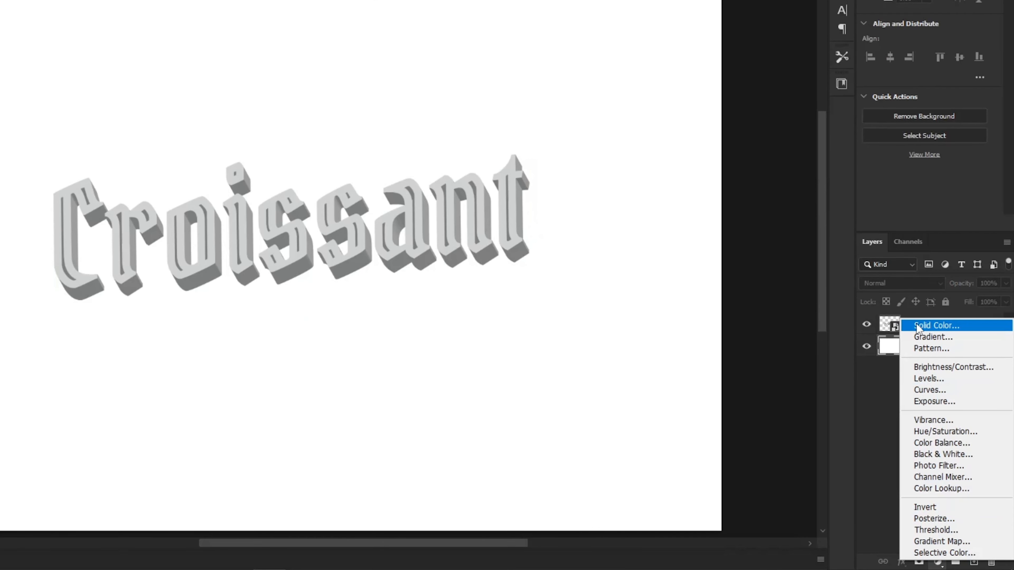
left_click(962, 333)
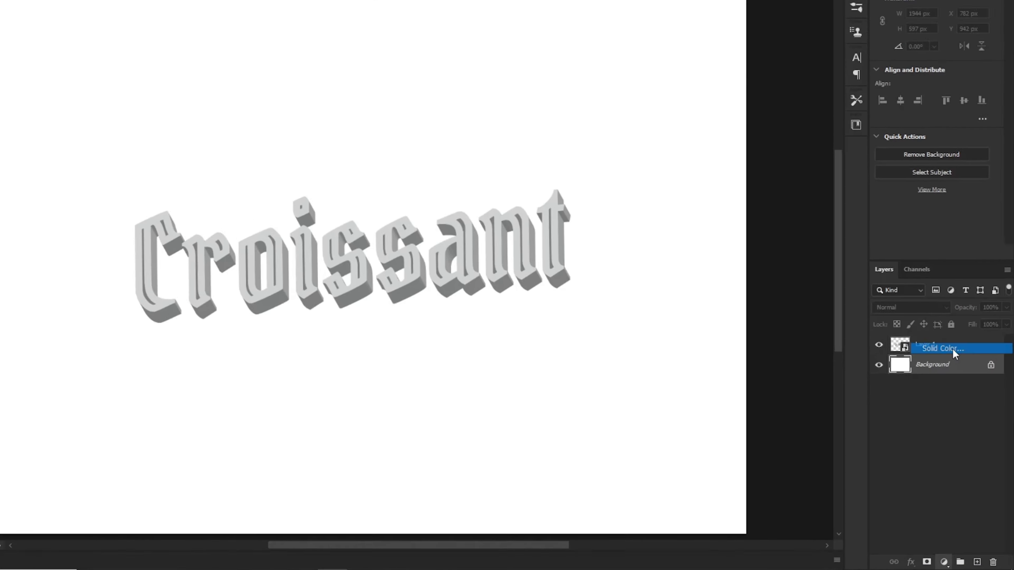
type("3c24184b2d1a")
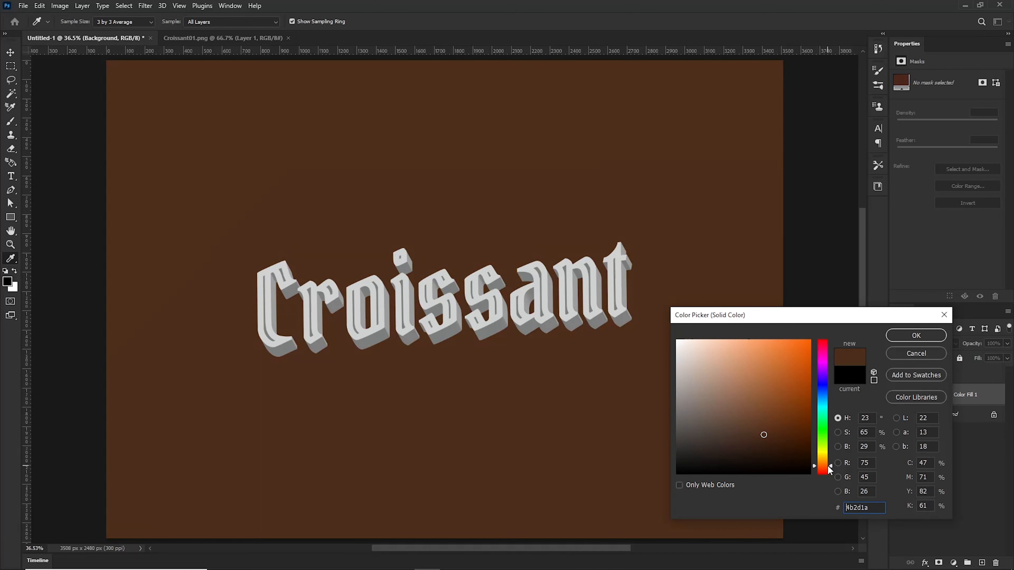
left_click(917, 335)
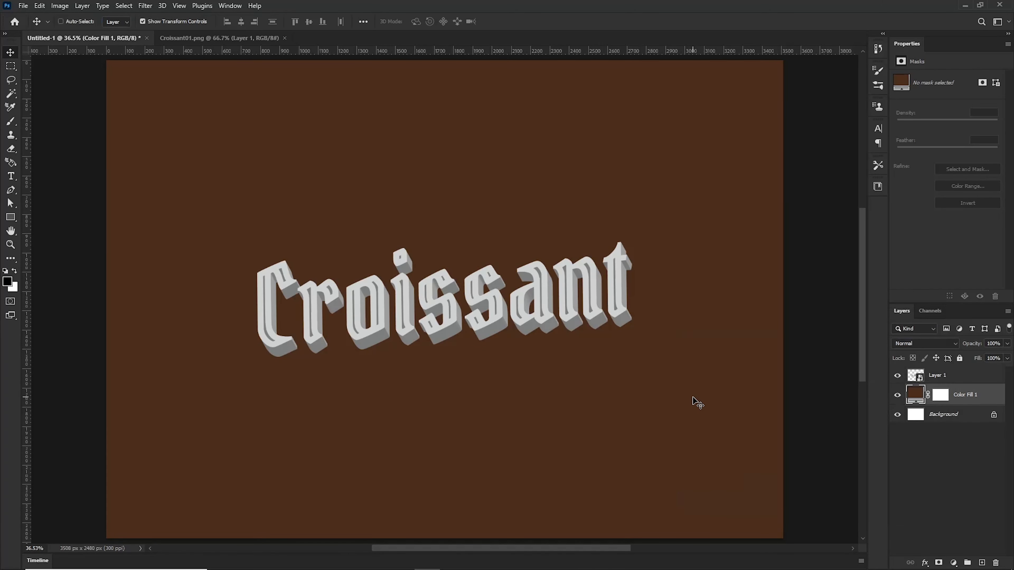
left_click(917, 442)
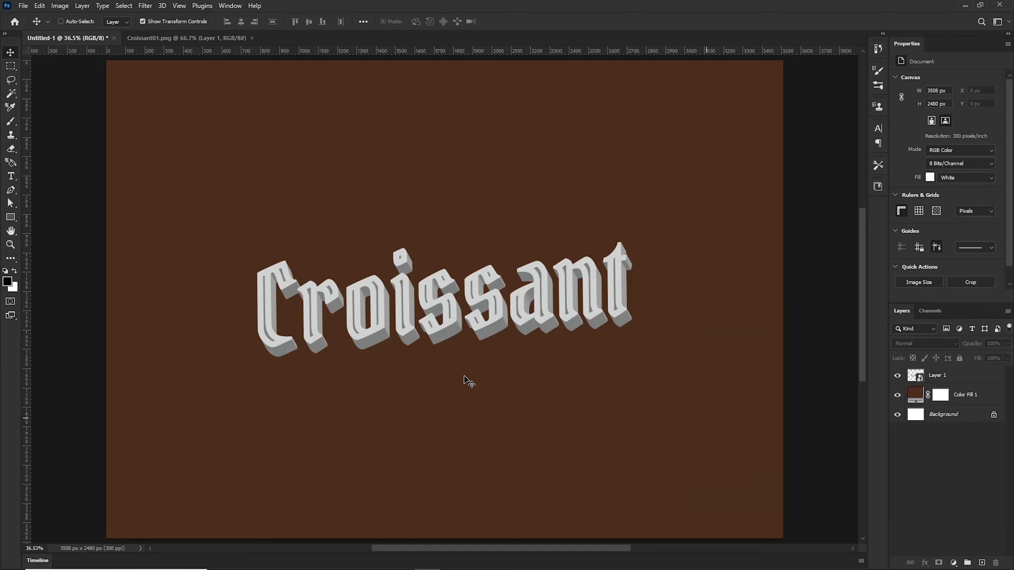
Add a Hue/Saturation adjustment layer above the lettering and clip it to the lettering layer
left_click(965, 378)
left_click(951, 457)
left_click(956, 562)
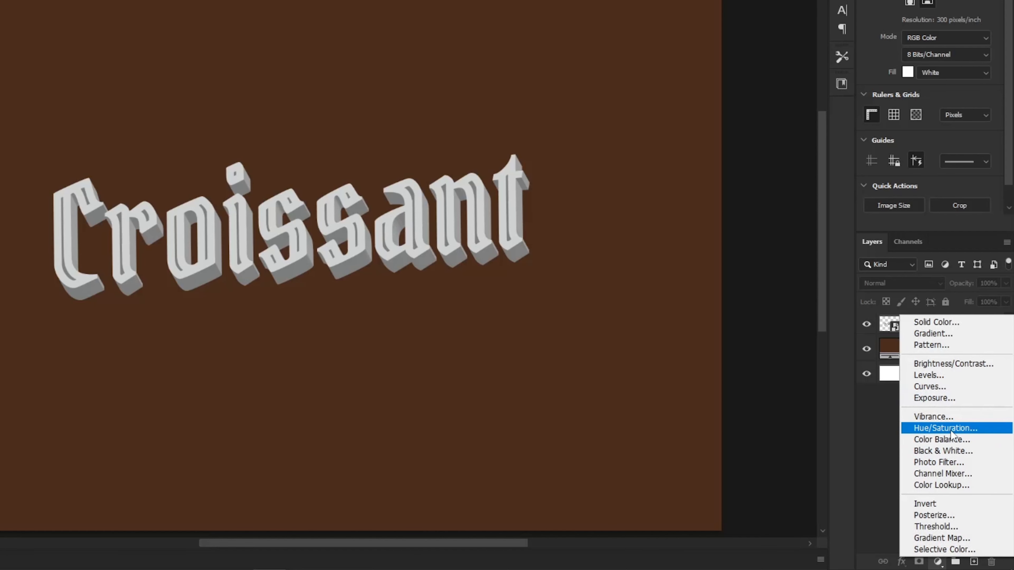
left_click(937, 430)
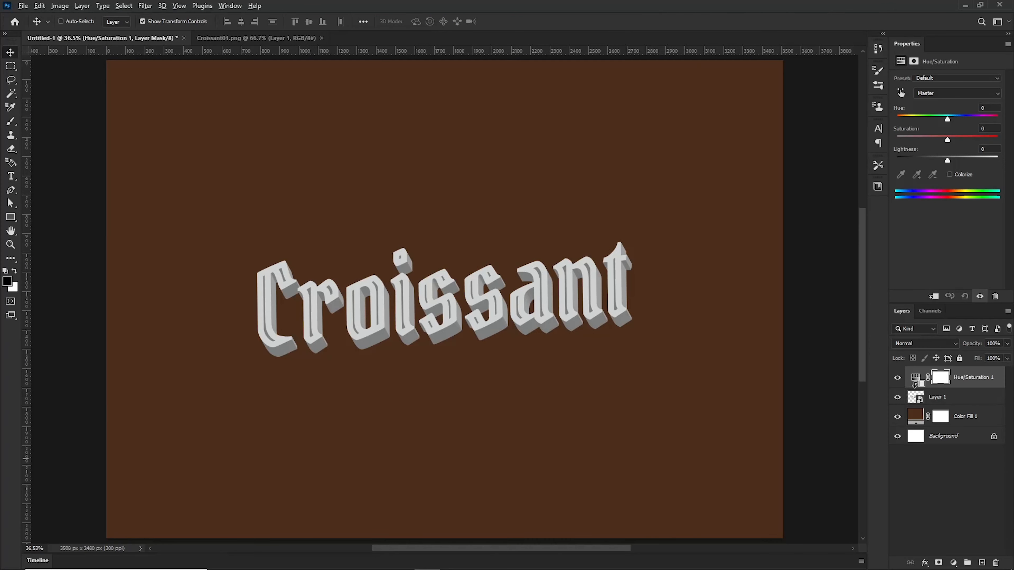
left_click(858, 321, "alt")
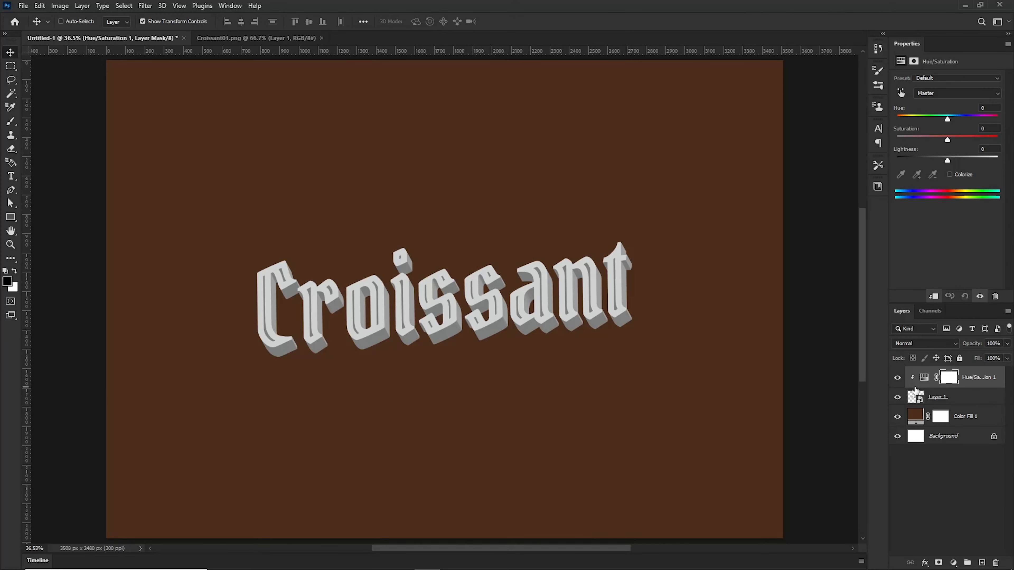
Colorize the lettering through the clipped Hue/Saturation layer with Hue 21, Saturation 58 and Lightness +23, and deselect the layer
left_click(924, 378)
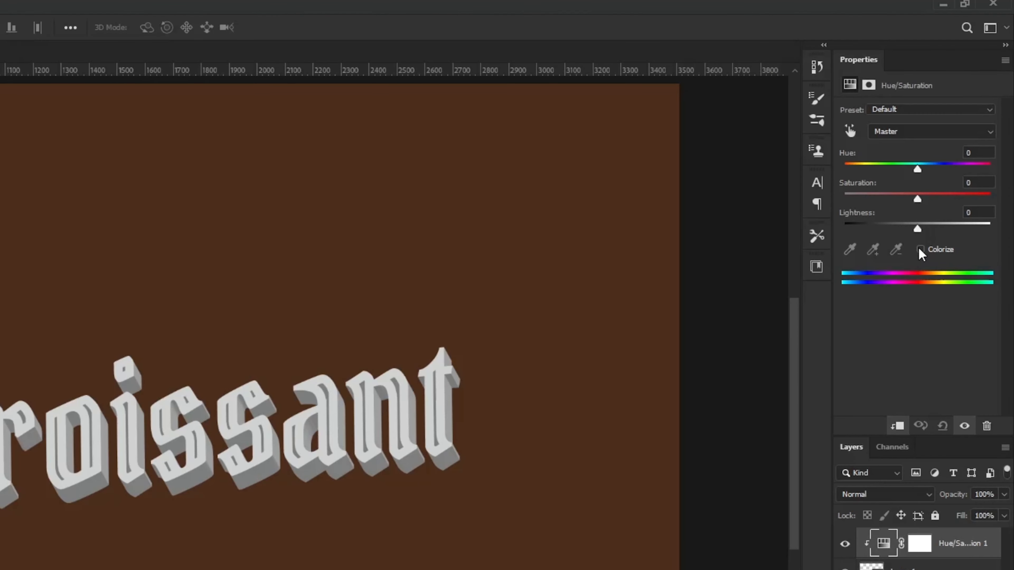
left_click(921, 250)
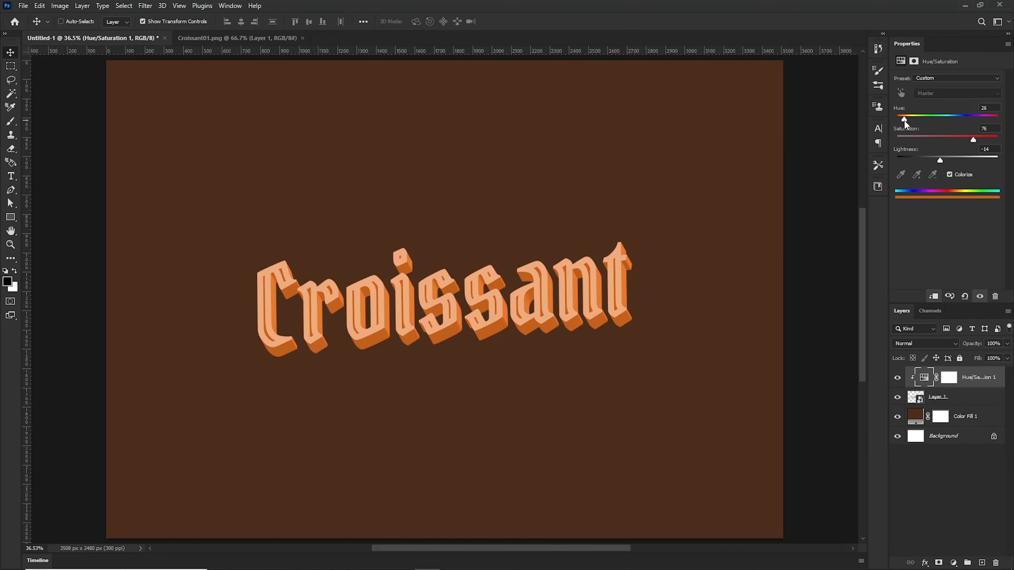
left_click_drag(940, 161, 933, 161)
left_click_drag(973, 140, 901, 120)
mouse_move(951, 140)
left_mouse_down()
mouse_move(923, 140)
mouse_move(970, 139)
left_mouse_up()
left_click_drag(932, 160, 959, 160)
left_click_drag(901, 119, 906, 120)
left_click_drag(971, 139, 955, 140)
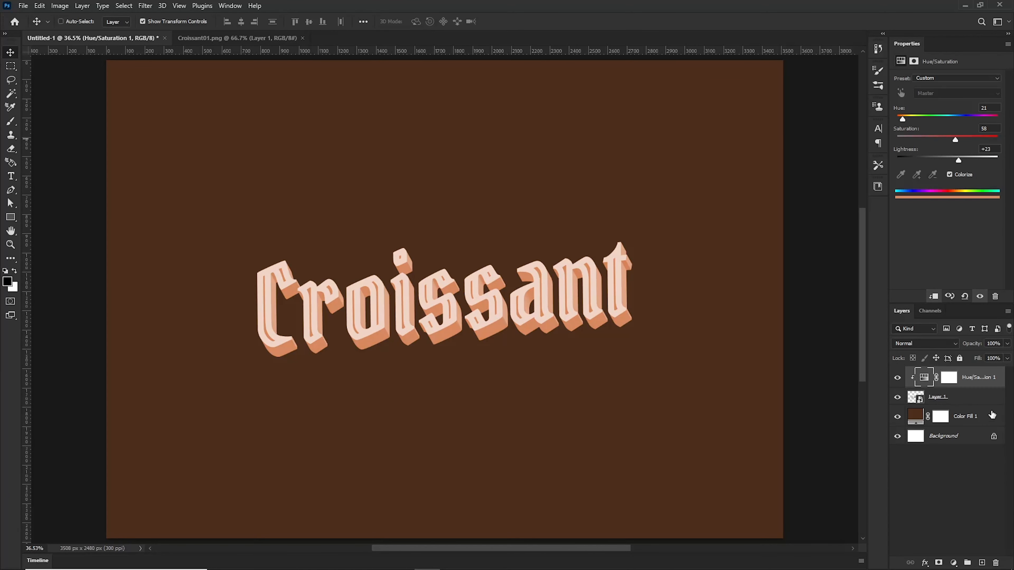
left_click(948, 458)
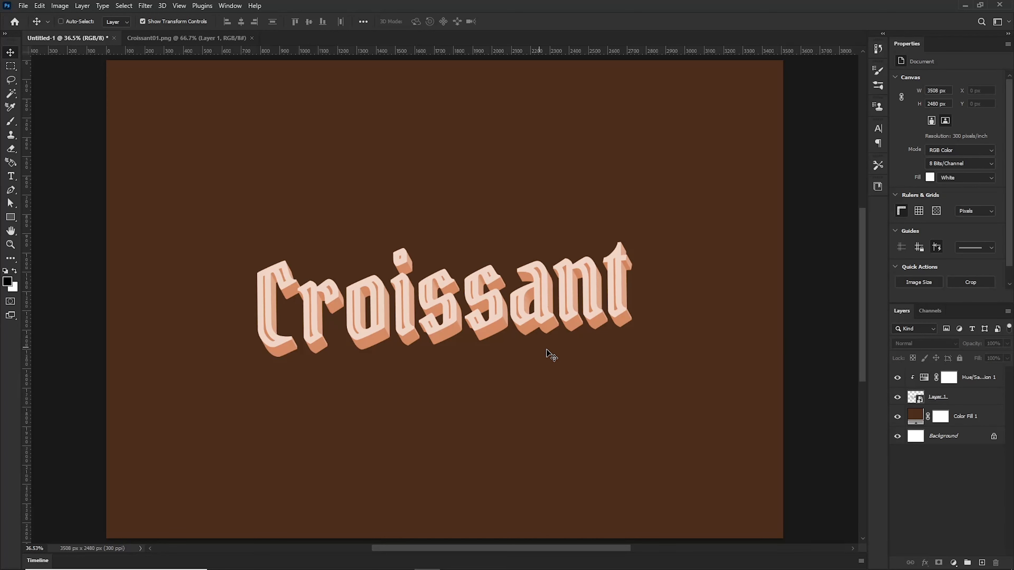
Add a second Hue/Saturation adjustment layer on top, clip it to the lettering as well, and deselect it
key("ctrl+plus")
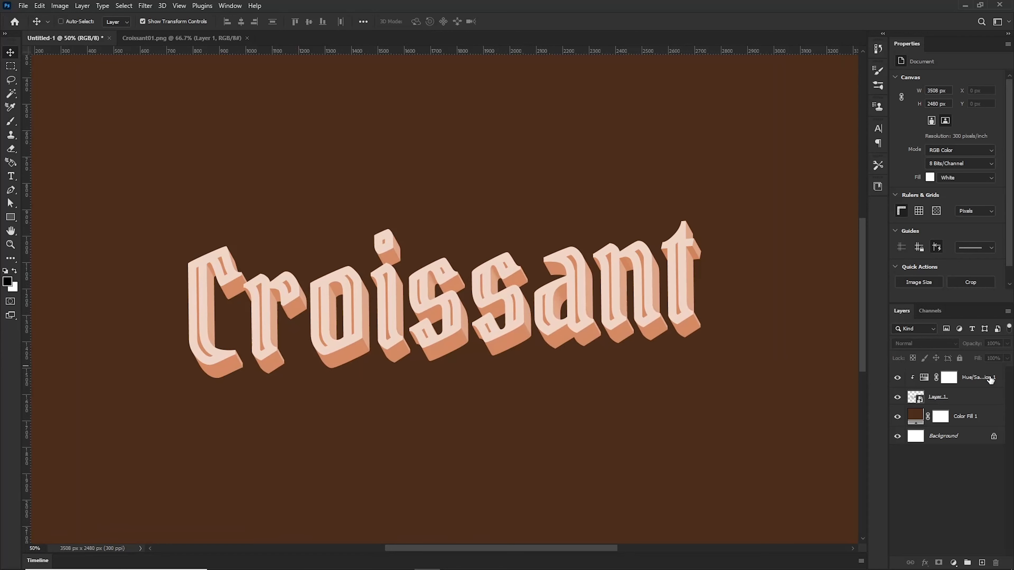
left_click(953, 562)
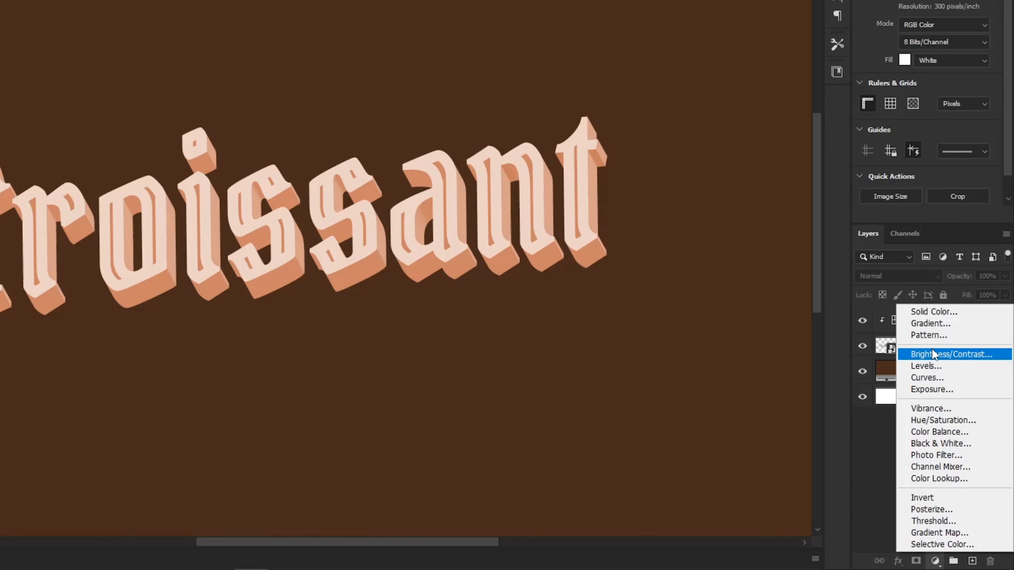
left_click(953, 420)
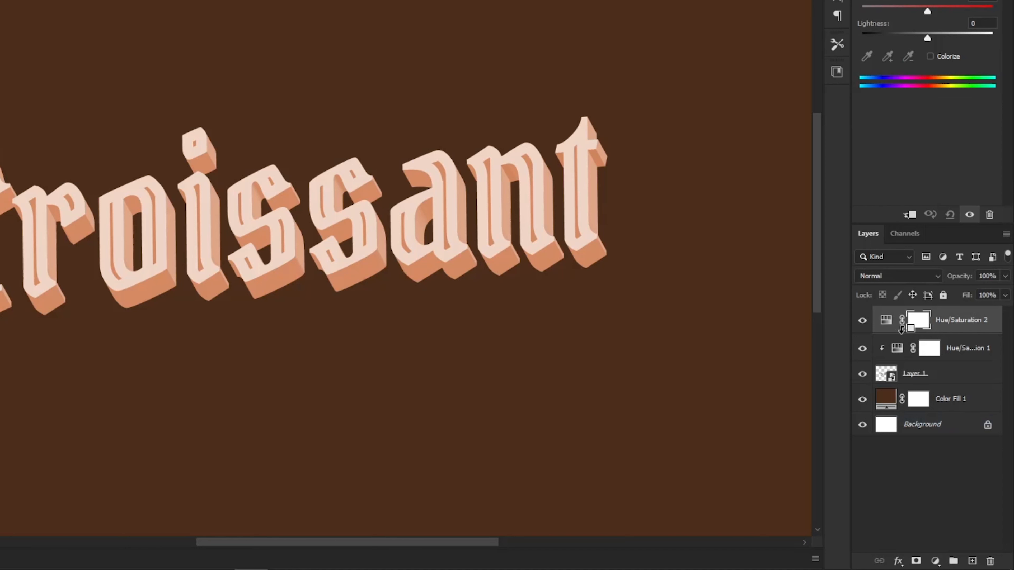
left_click(887, 332, "alt")
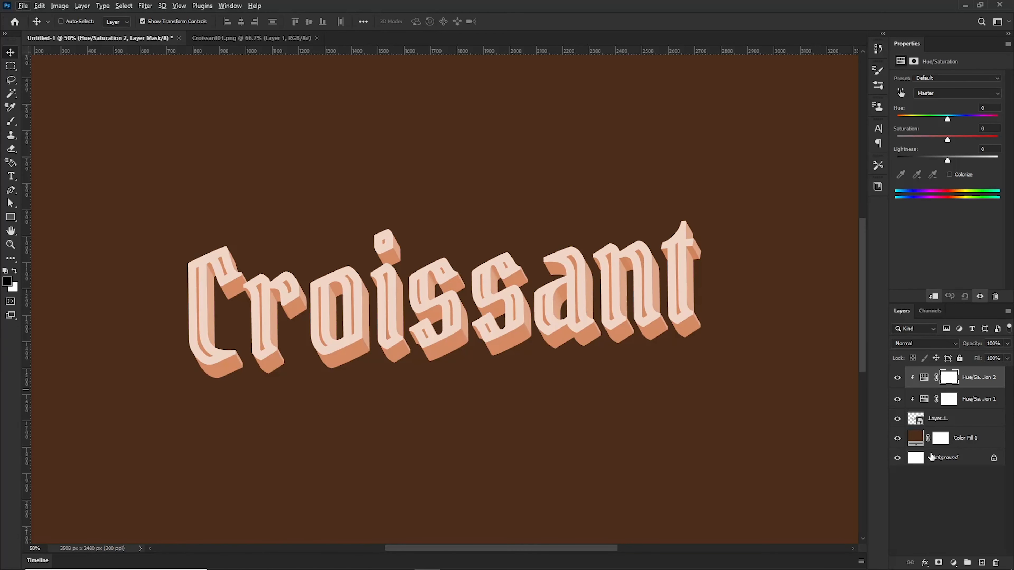
left_click(938, 496)
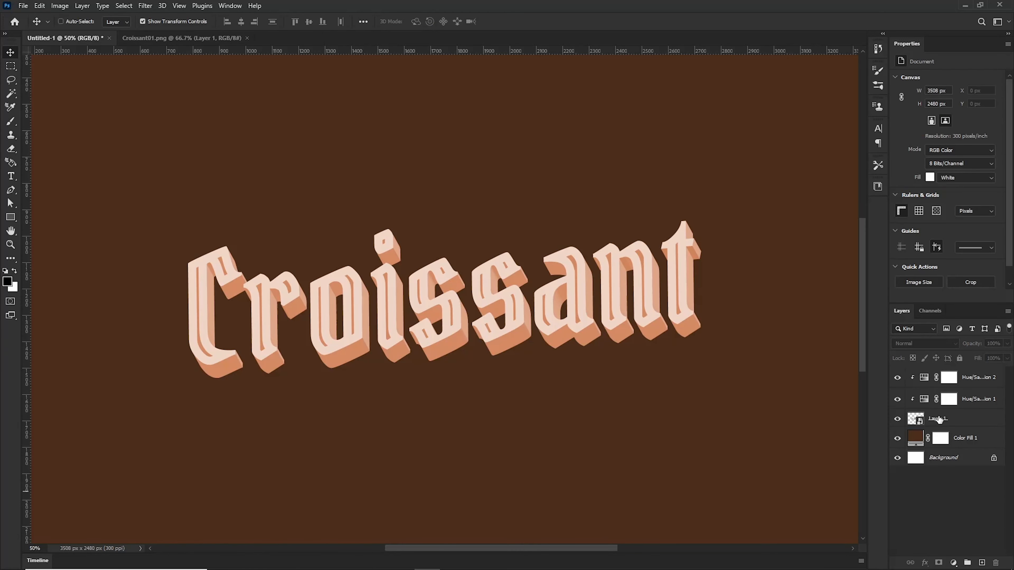
Select the Croissant lettering's Smart Object layer
left_click(919, 422)
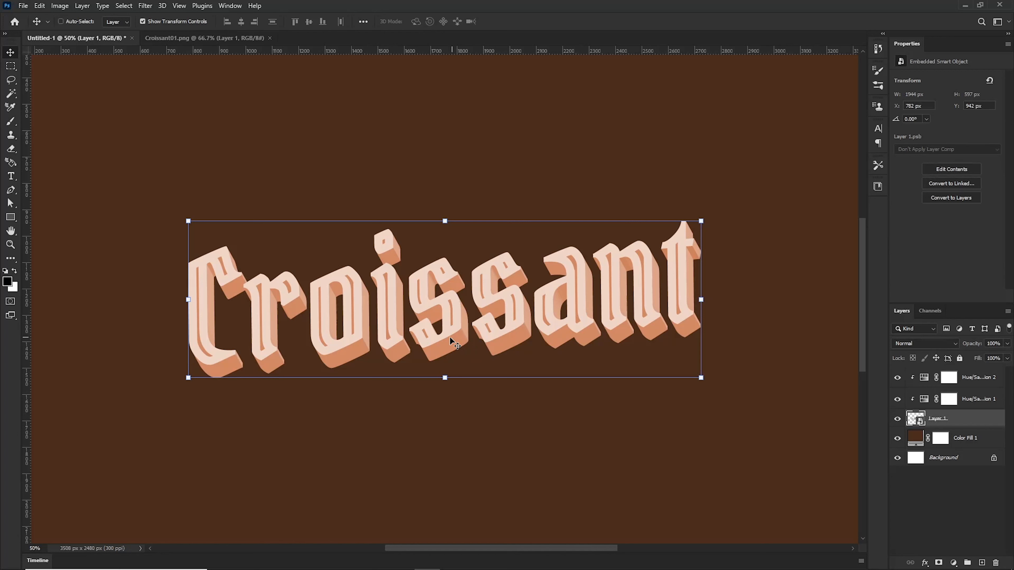